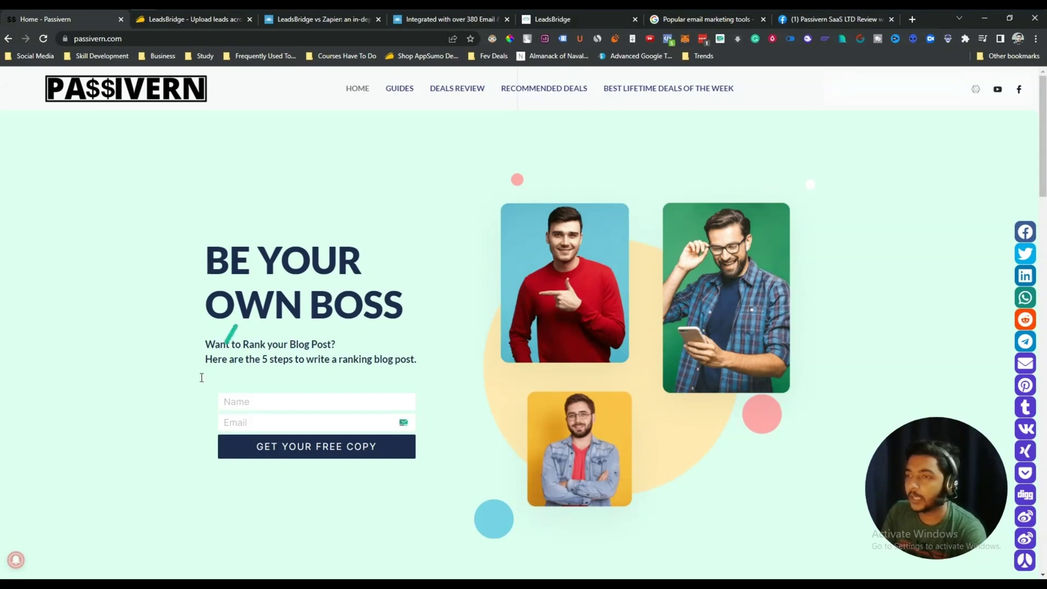
Switch to AppSumo's LeadsBridge page showing the $39.00 lifetime deal
left_click(171, 20)
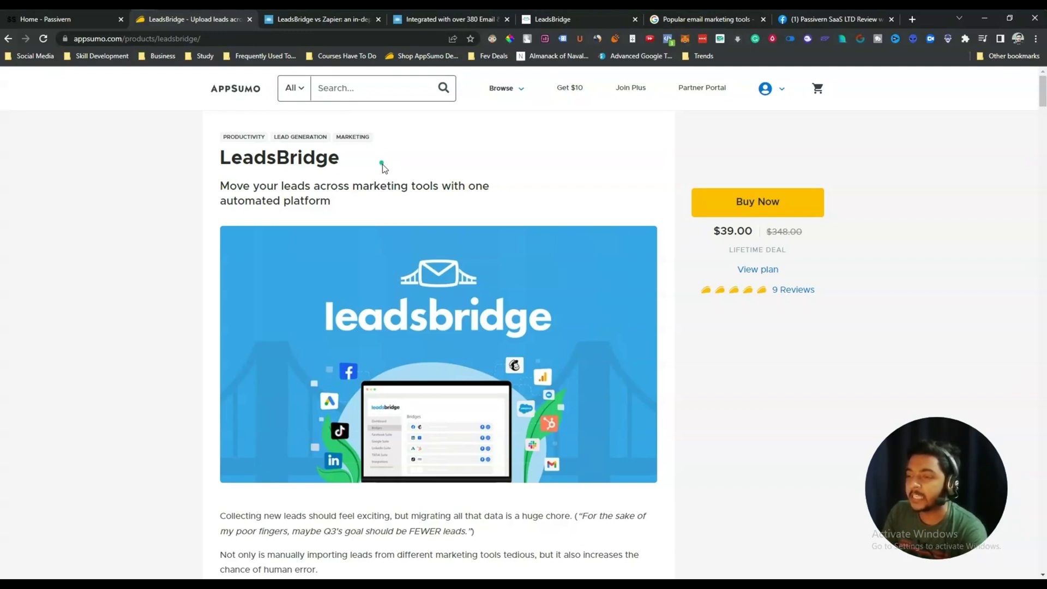
scroll(349, 277, "down", 8)
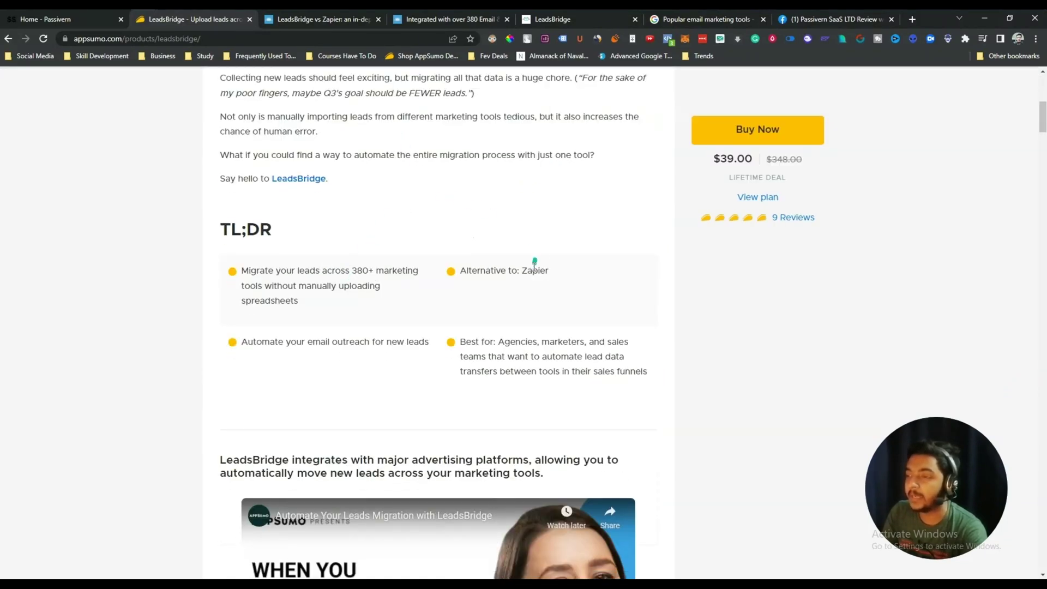
left_click_drag(524, 270, 568, 272)
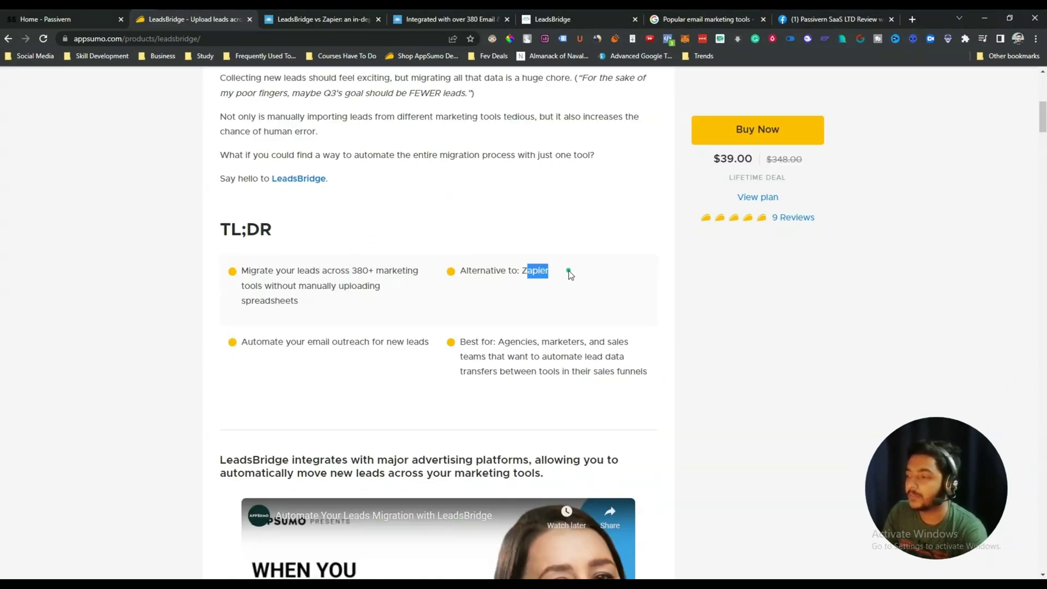
left_click(568, 273)
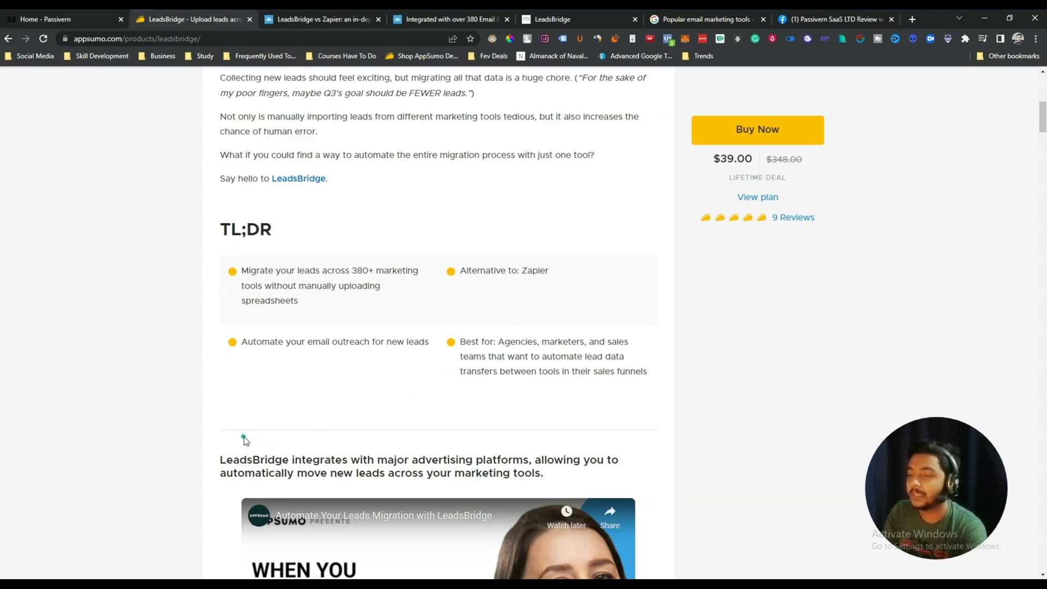
scroll(244, 439, "down", 2)
left_click_drag(226, 347, 532, 353)
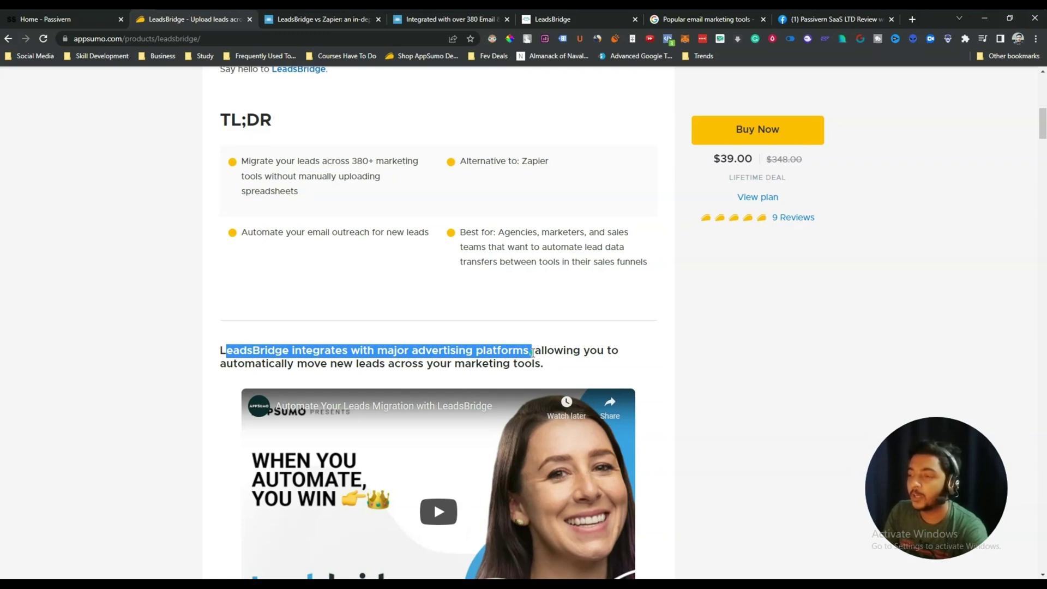
left_click_drag(532, 353, 568, 366)
left_click(568, 367)
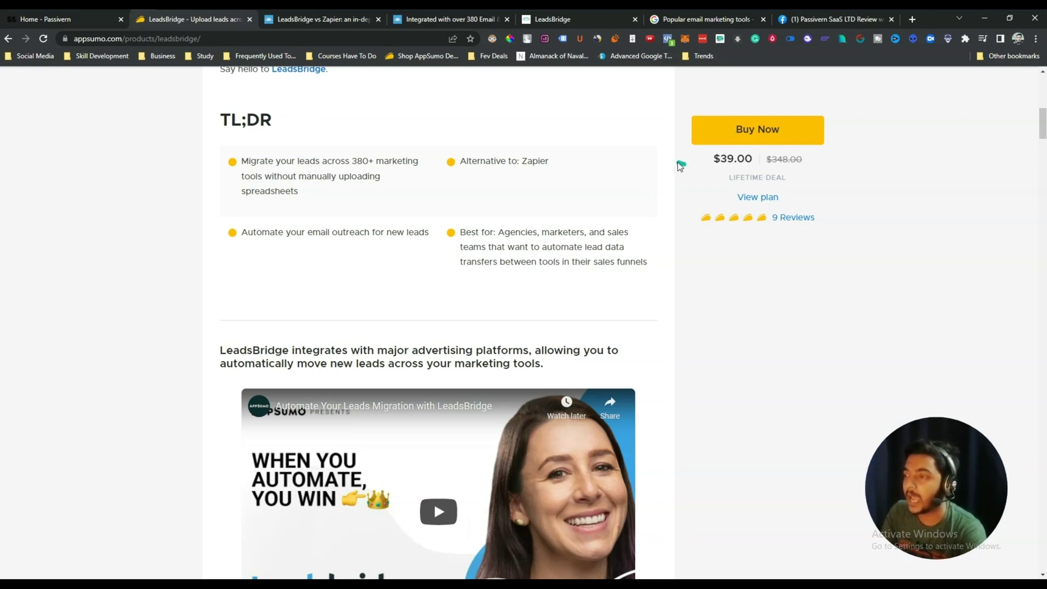
left_click_drag(696, 159, 772, 160)
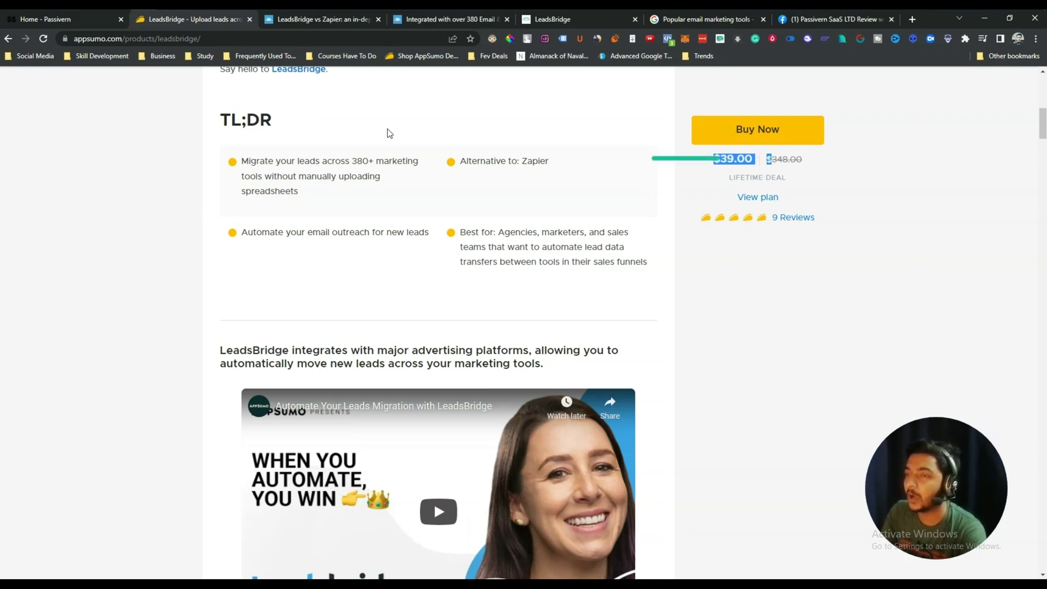
scroll(348, 314, "up", 10)
scroll(306, 288, "down", 20)
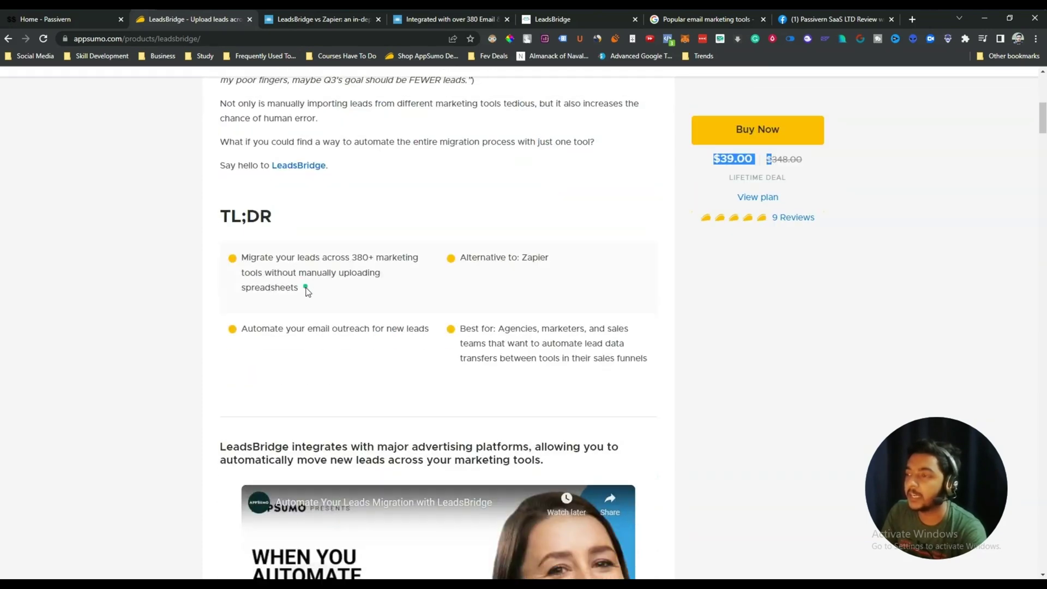
scroll(305, 288, "down", 20)
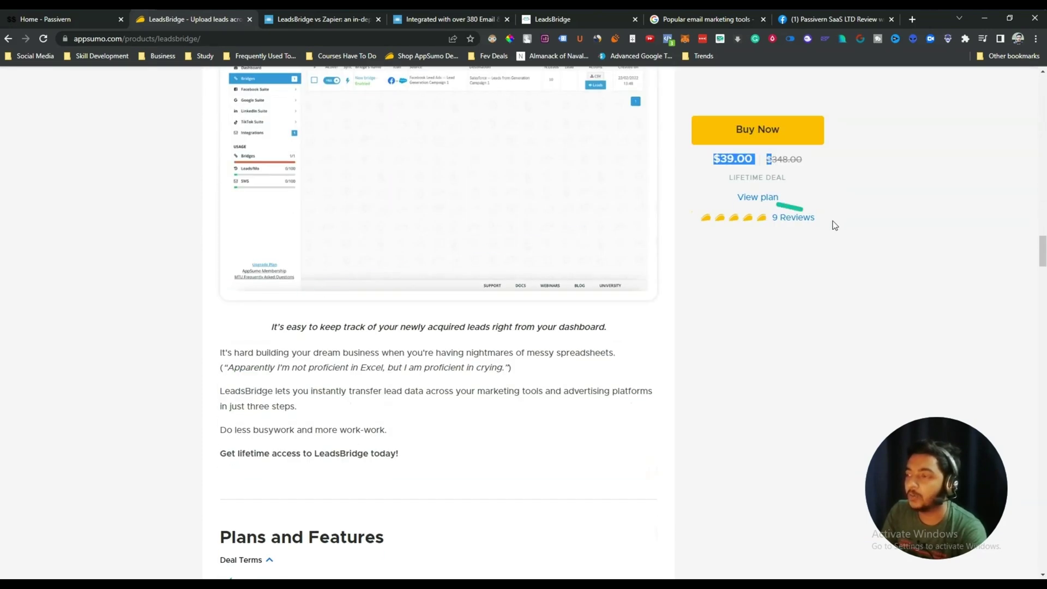
left_click_drag(826, 242, 746, 221)
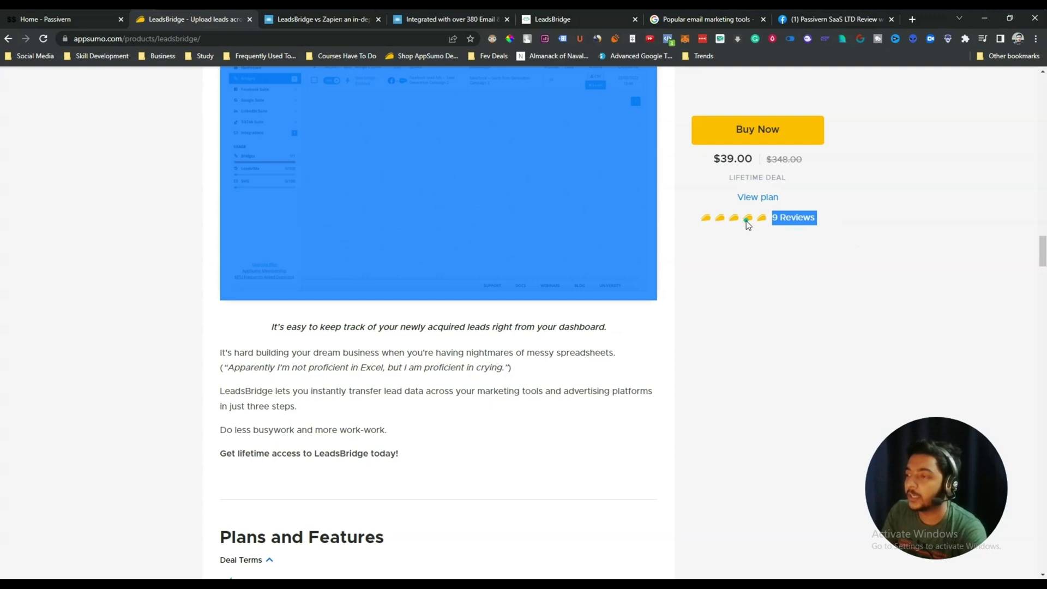
left_click(761, 258)
scroll(761, 257, "down", 7)
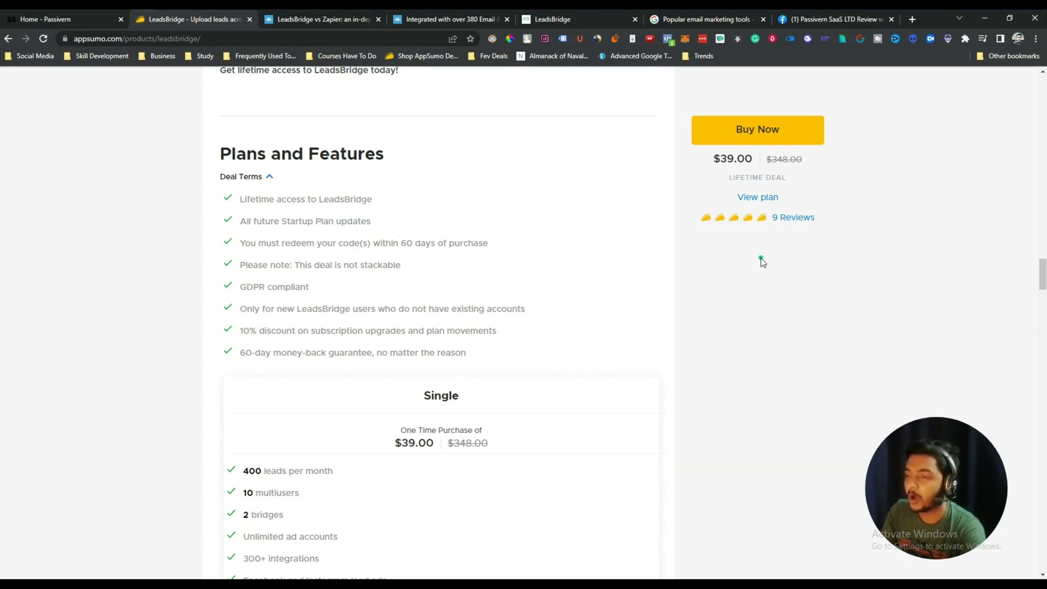
scroll(761, 257, "down", 20)
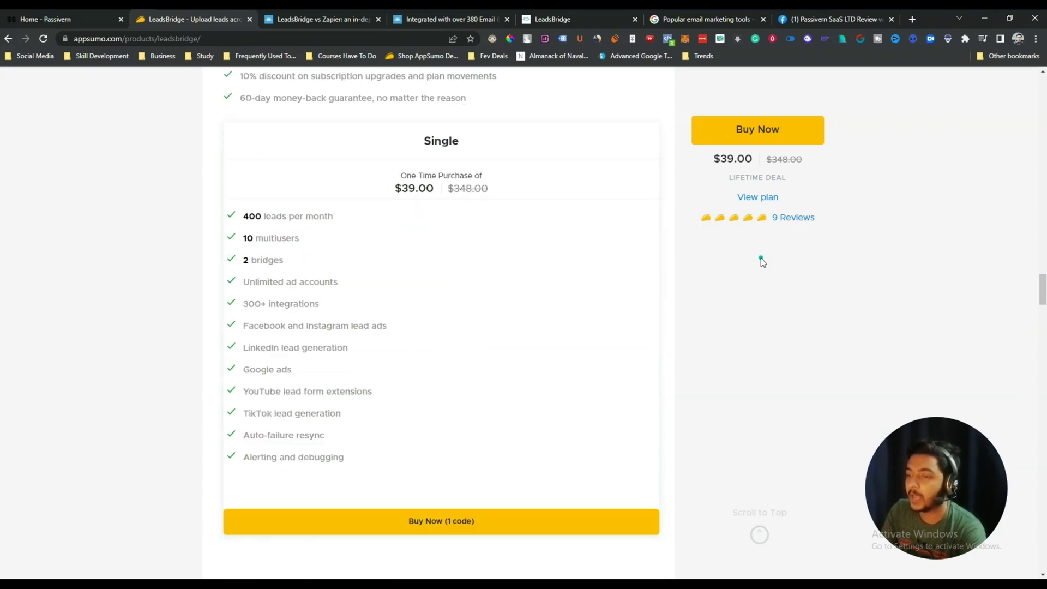
scroll(761, 257, "down", 15)
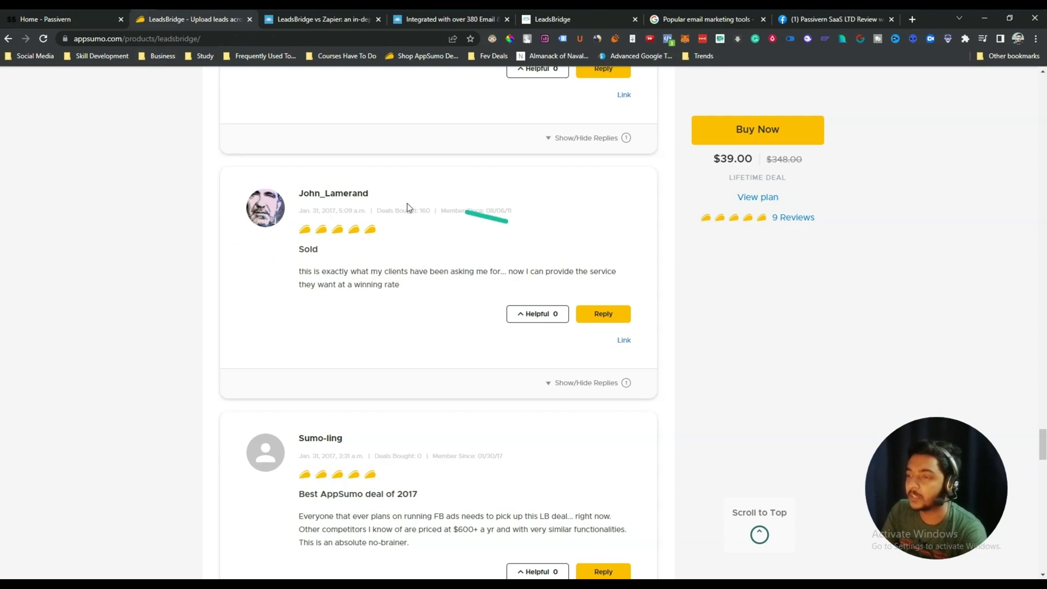
left_click_drag(326, 210, 339, 211)
left_click(339, 210)
scroll(343, 245, "down", 5)
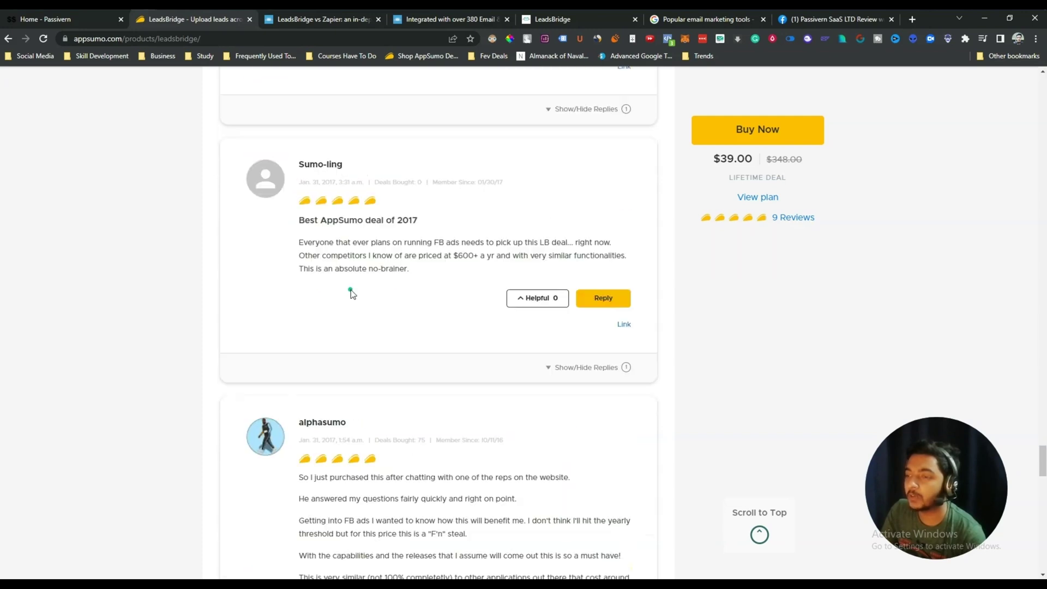
double_click(330, 183)
left_click(361, 228)
left_click(452, 371)
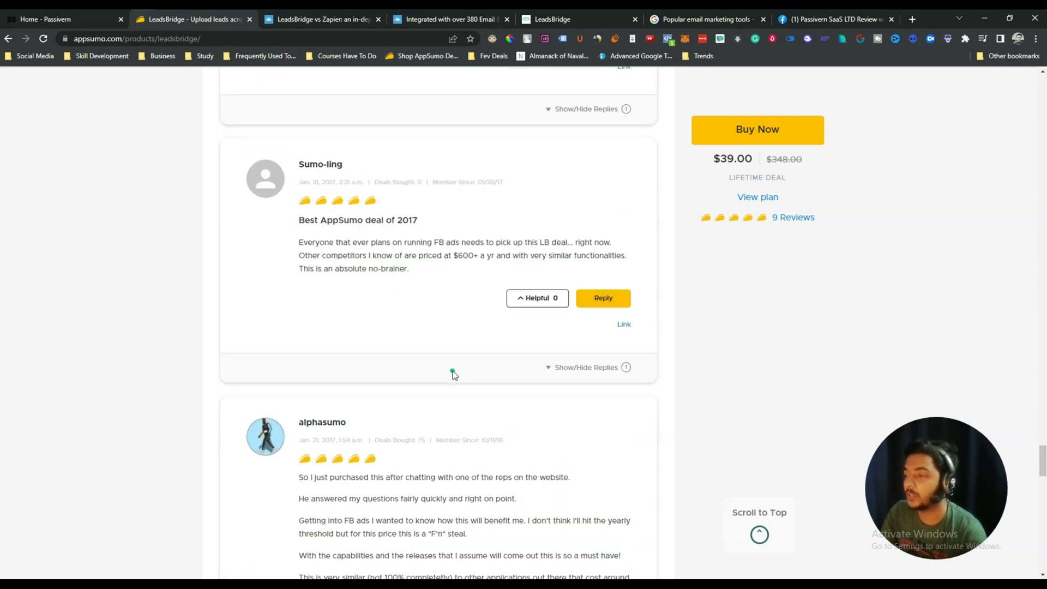
scroll(172, 354, "up", 1)
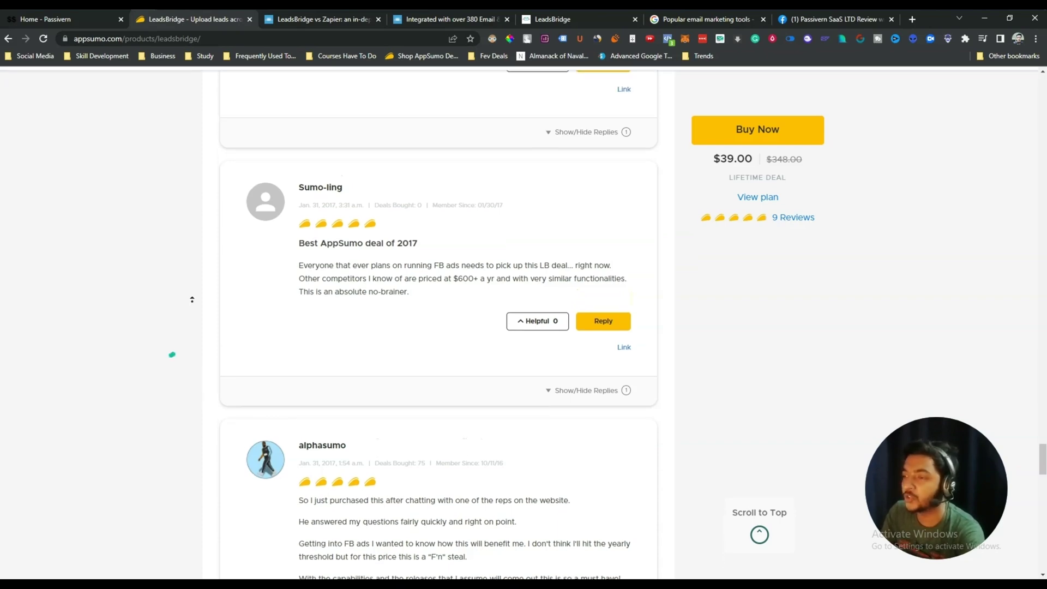
scroll(193, 273, "up", 15)
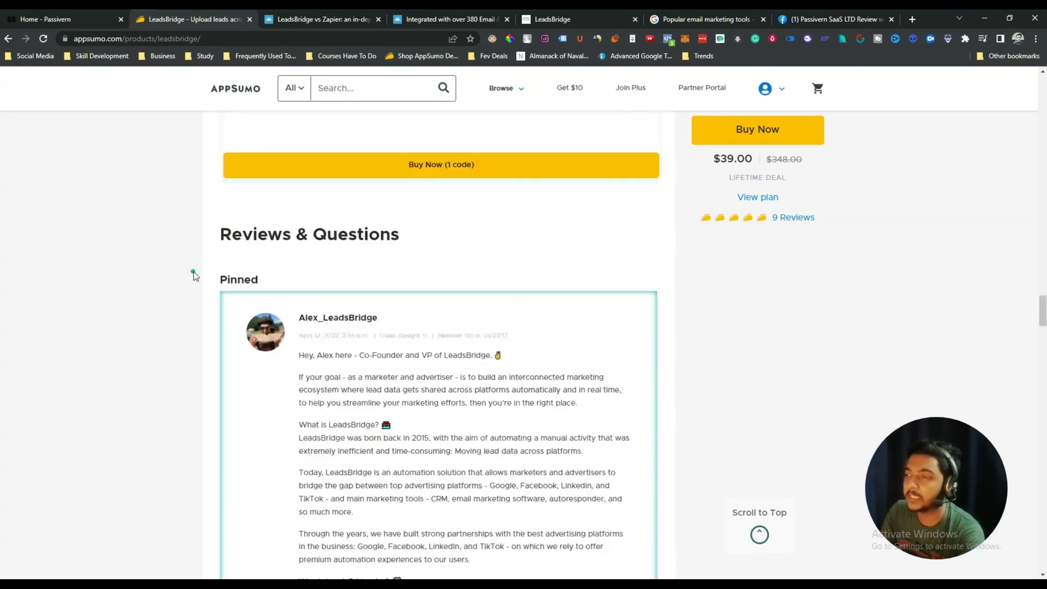
scroll(194, 272, "up", 12)
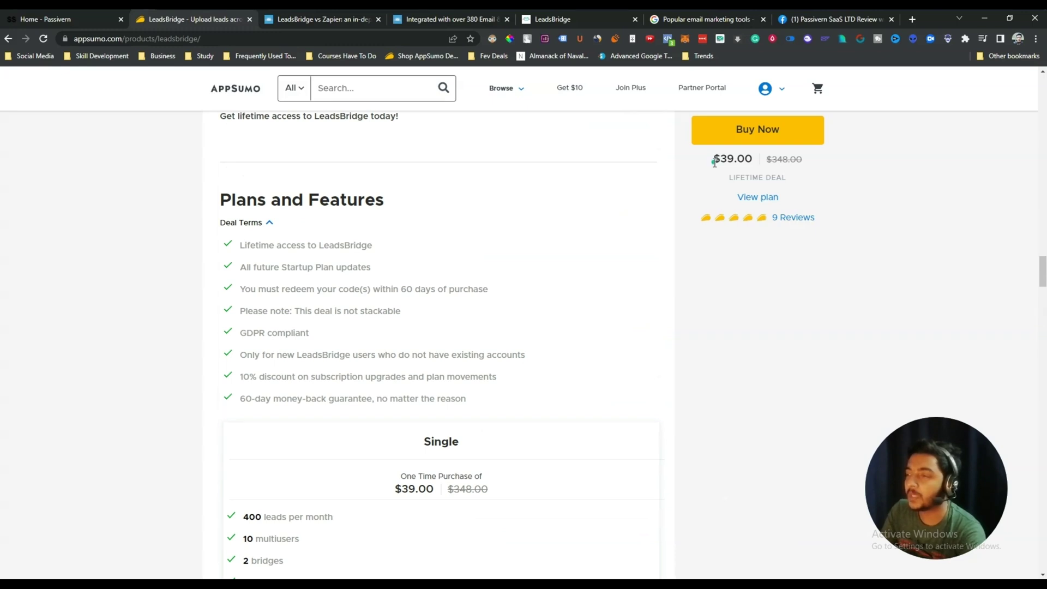
left_click_drag(712, 163, 750, 164)
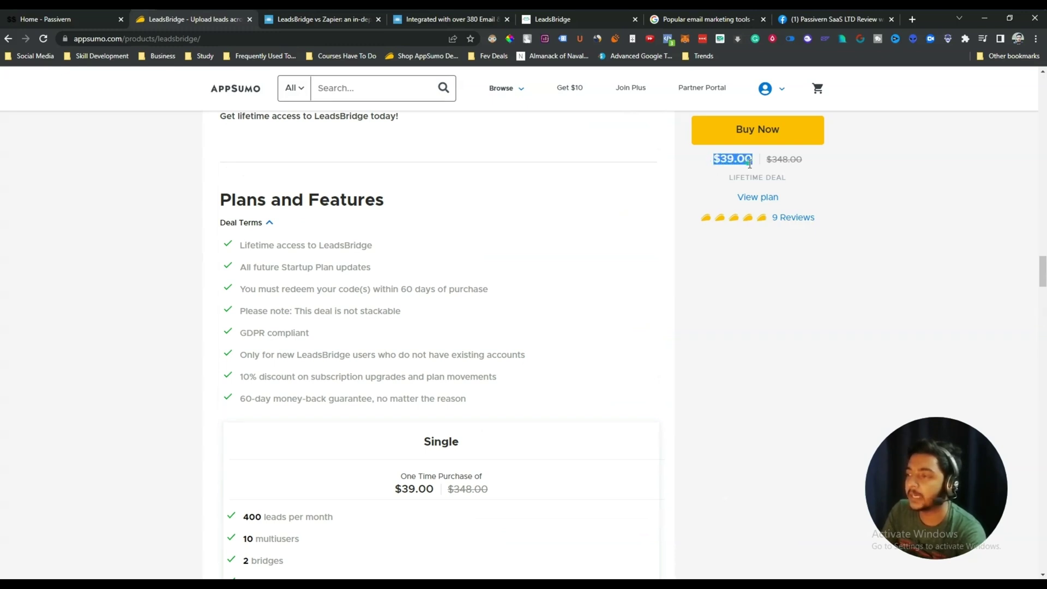
scroll(316, 333, "down", 5)
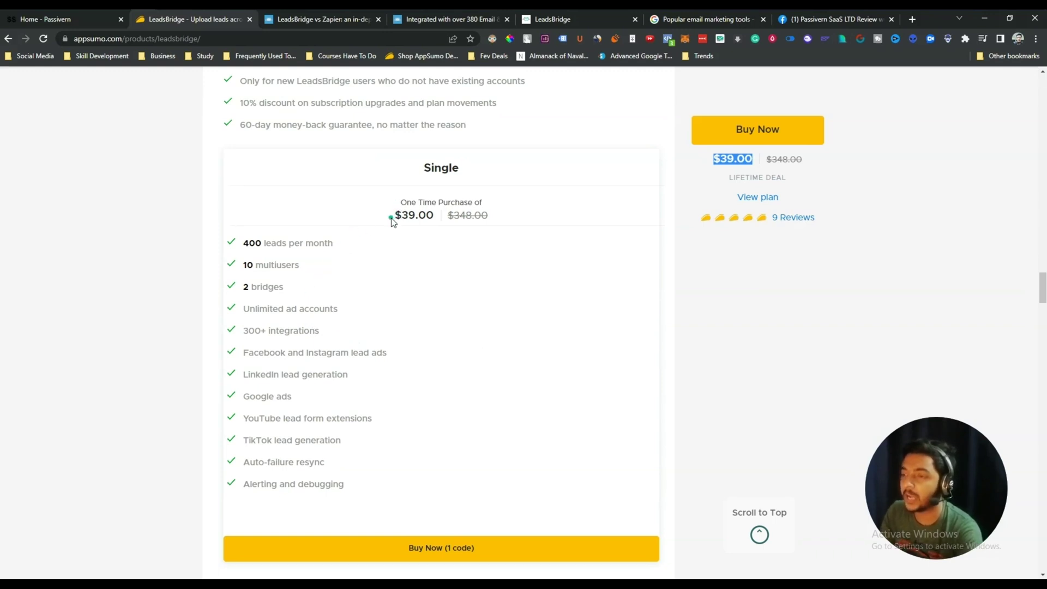
scroll(474, 220, "up", 3)
left_click(474, 220)
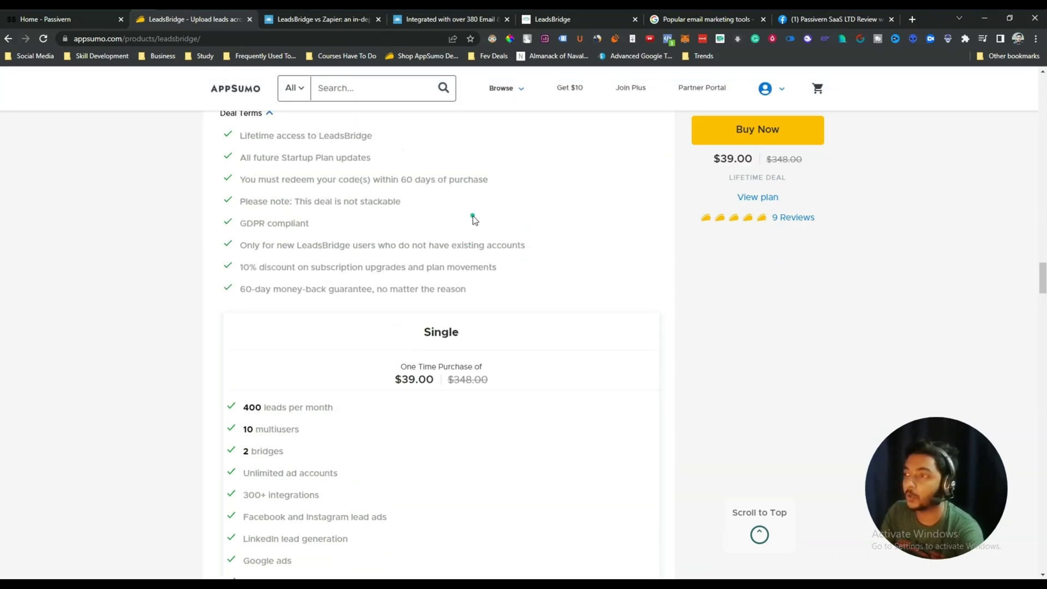
scroll(473, 219, "up", 3)
scroll(474, 217, "down", 3)
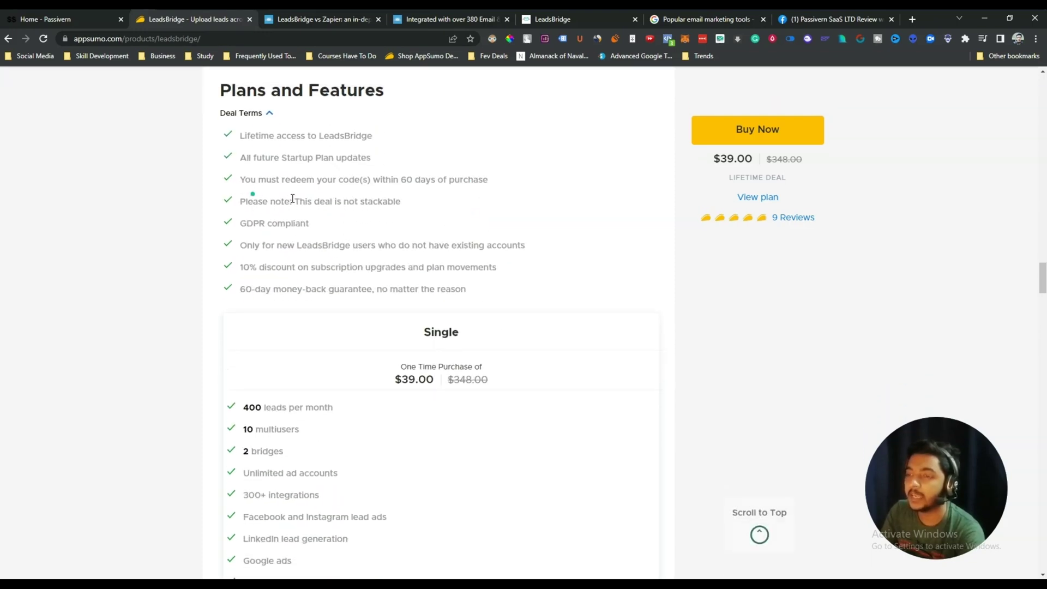
left_click_drag(293, 203, 417, 205)
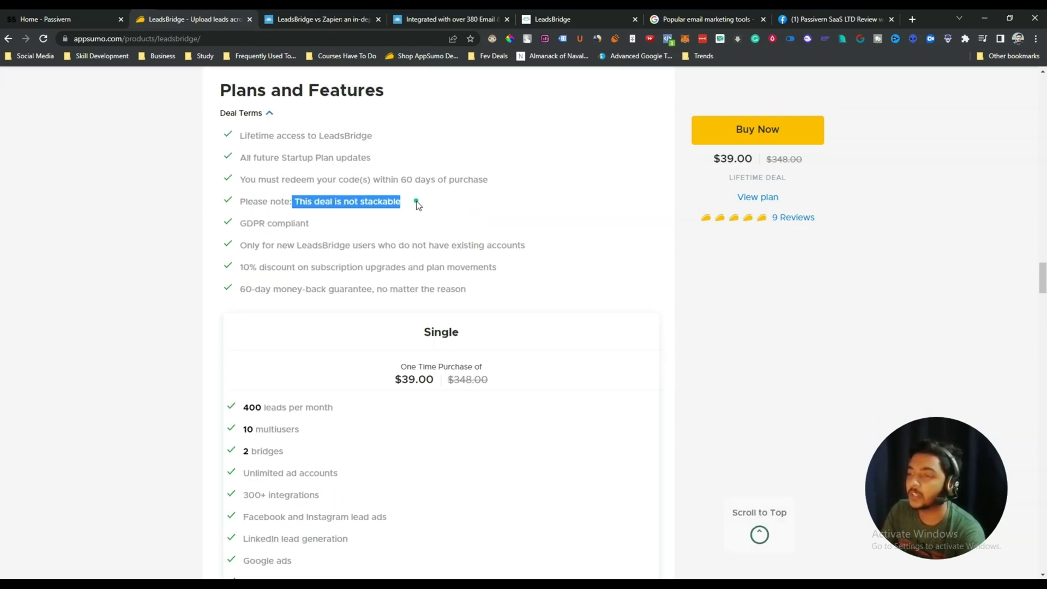
left_click(418, 205)
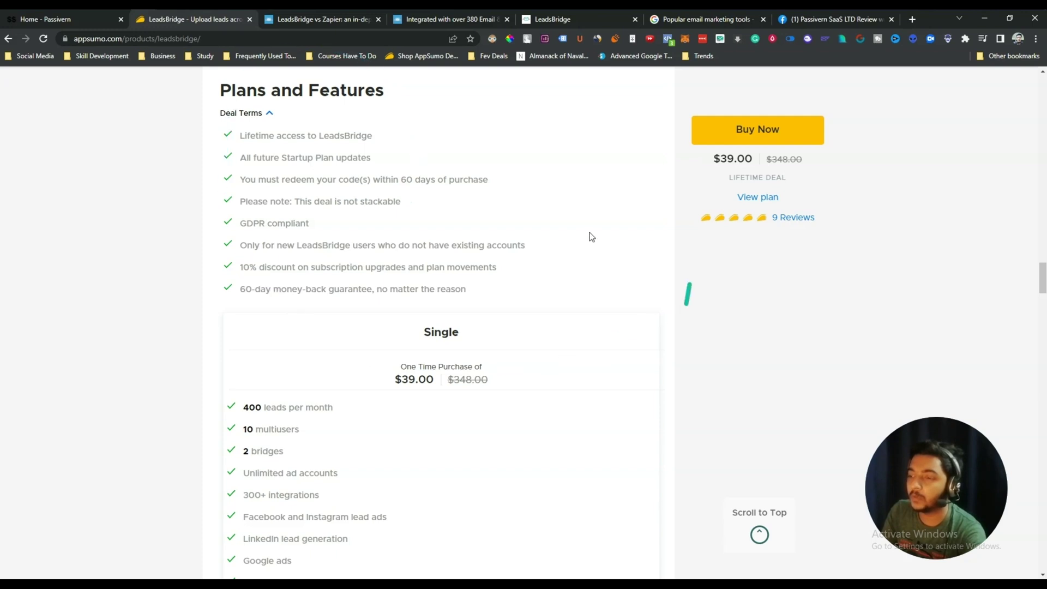
scroll(509, 281, "down", 5)
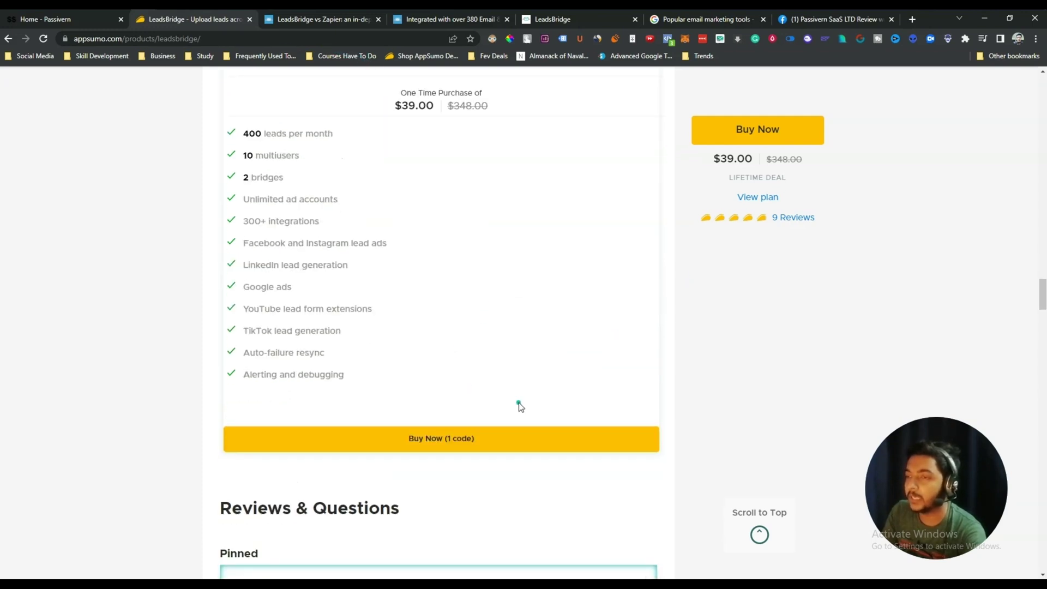
scroll(519, 402, "up", 12)
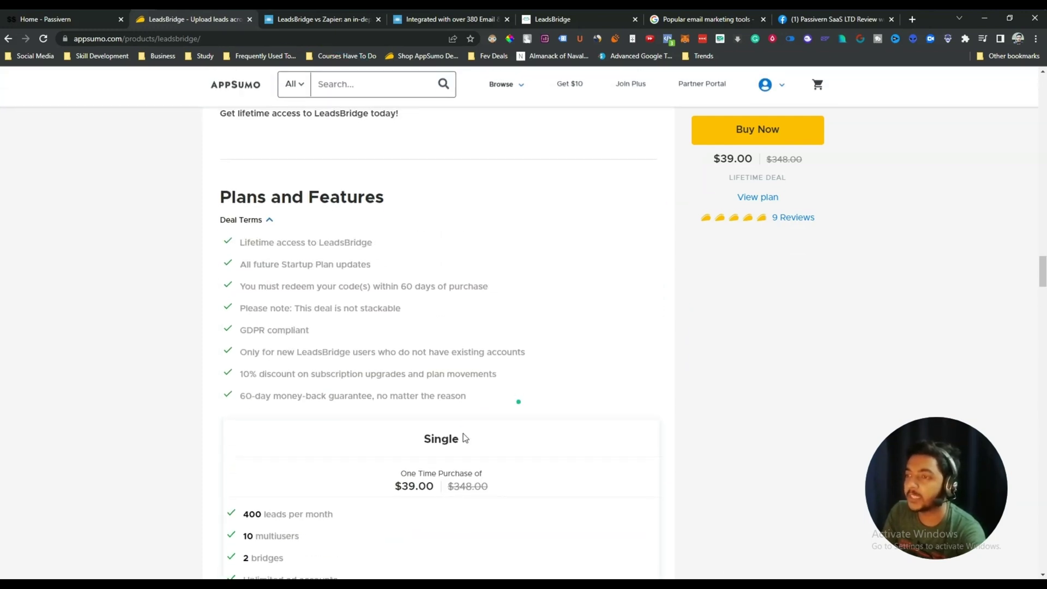
scroll(391, 332, "up", 15)
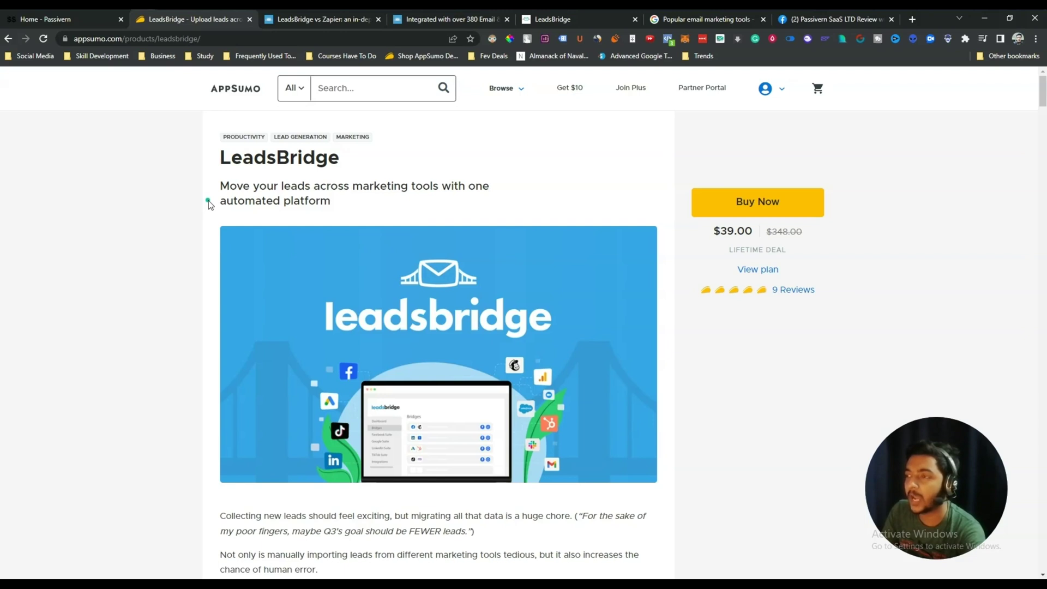
Open the Passivern SaaS LTD Review Facebook group and scroll down its feed
left_click(822, 19)
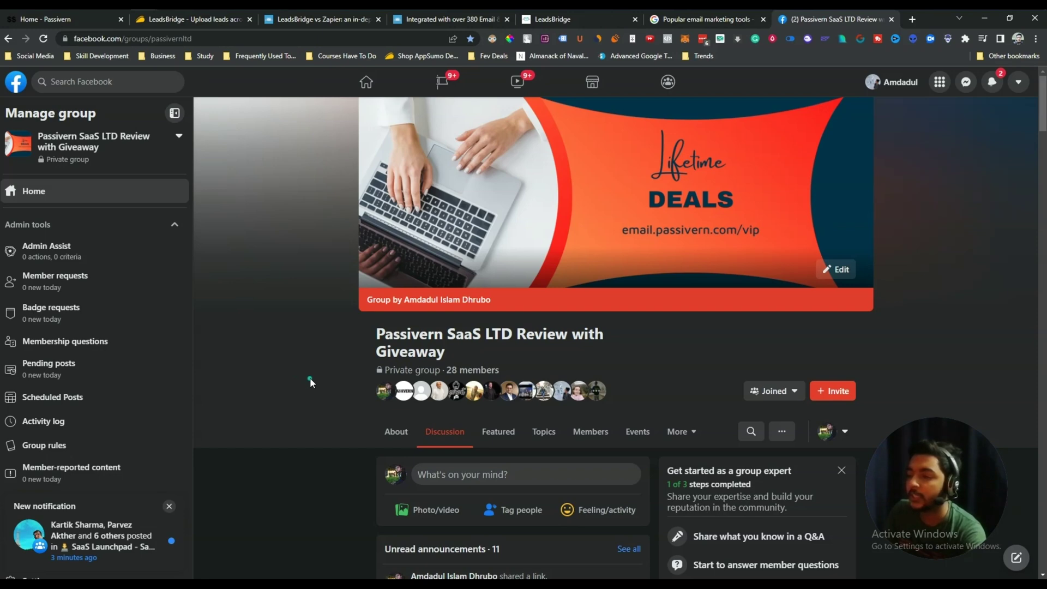
scroll(309, 377, "down", 15)
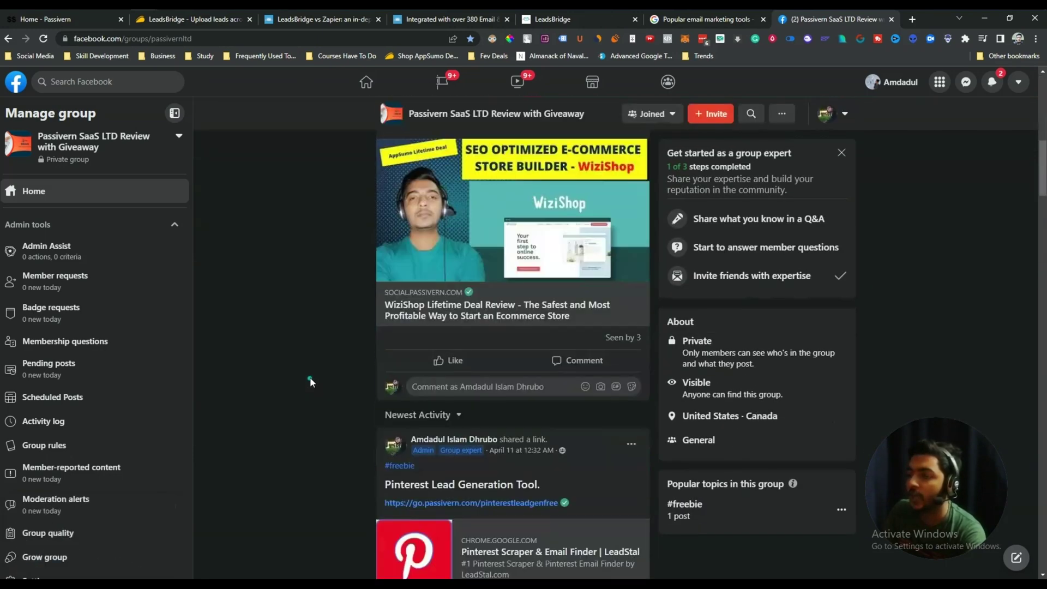
scroll(309, 377, "down", 8)
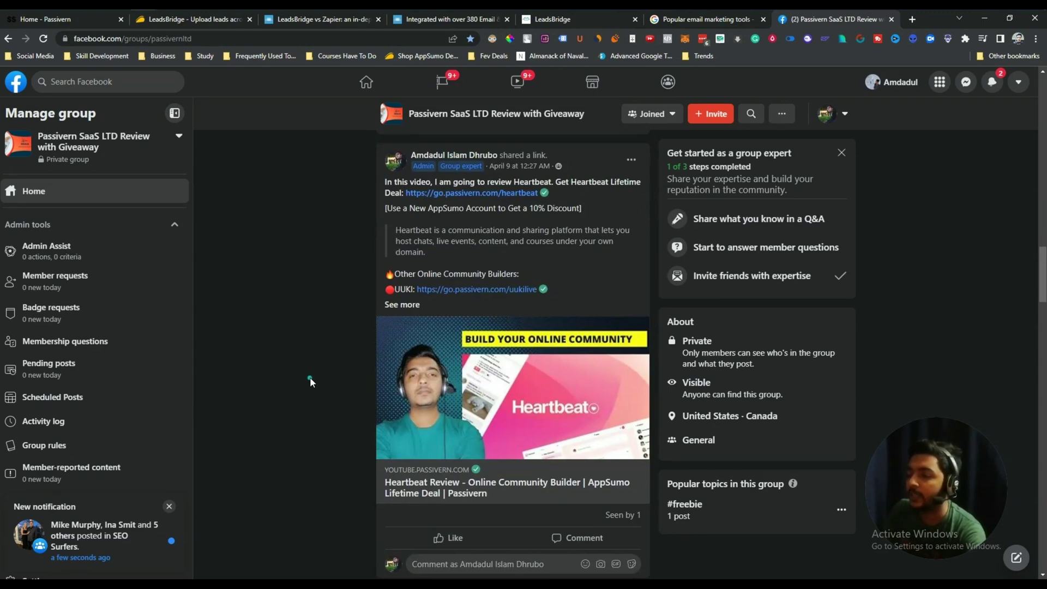
scroll(310, 377, "down", 12)
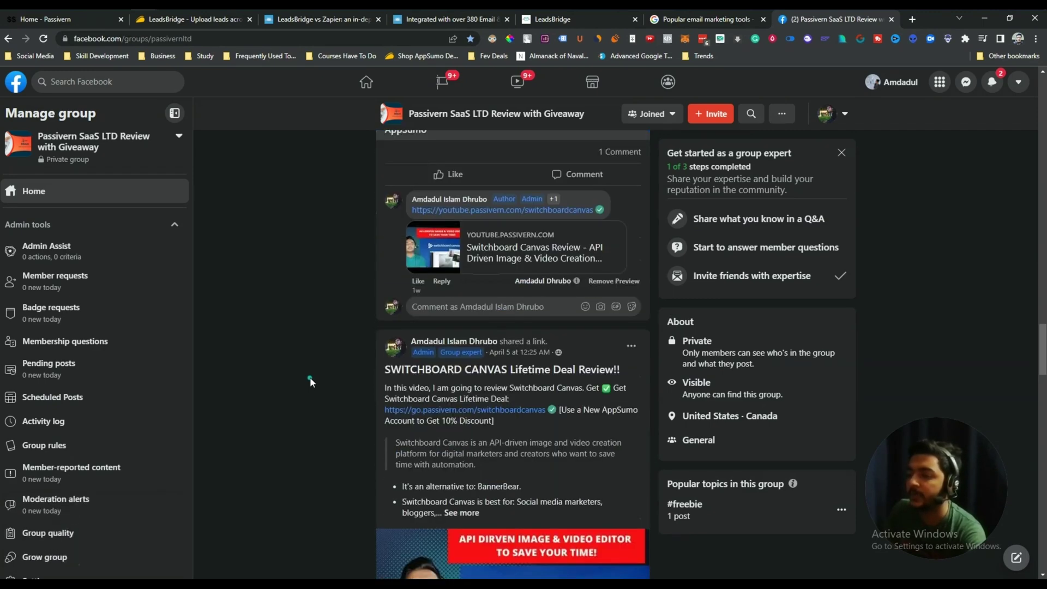
scroll(310, 377, "down", 5)
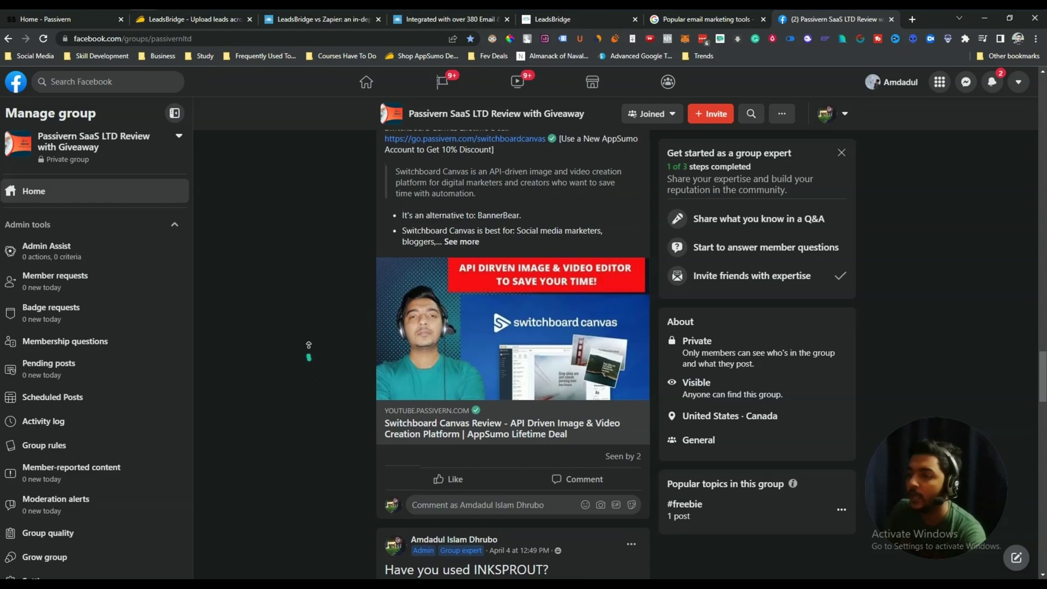
Scroll back up the feed, then go to the empty LeadsBridge Bridges page
scroll(313, 308, "up", 1)
scroll(313, 309, "up", 15)
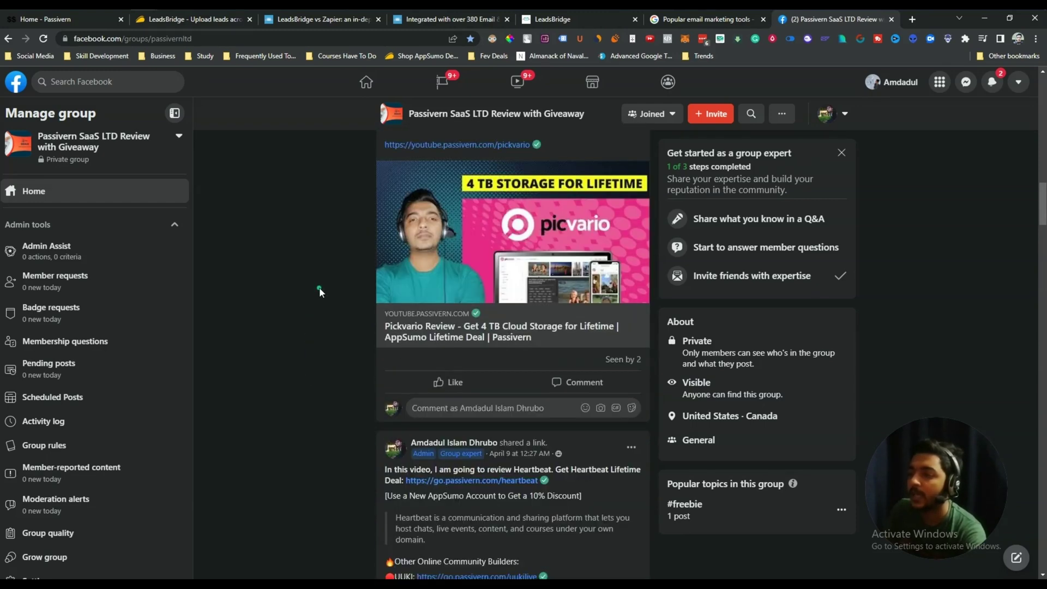
scroll(319, 287, "up", 9)
scroll(319, 288, "up", 8)
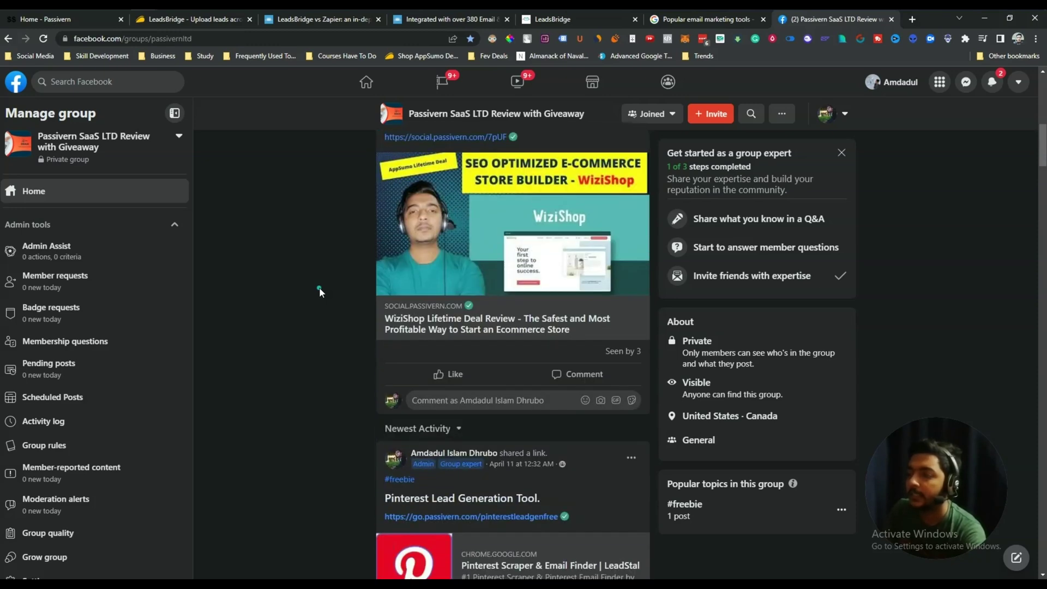
scroll(319, 291, "up", 2)
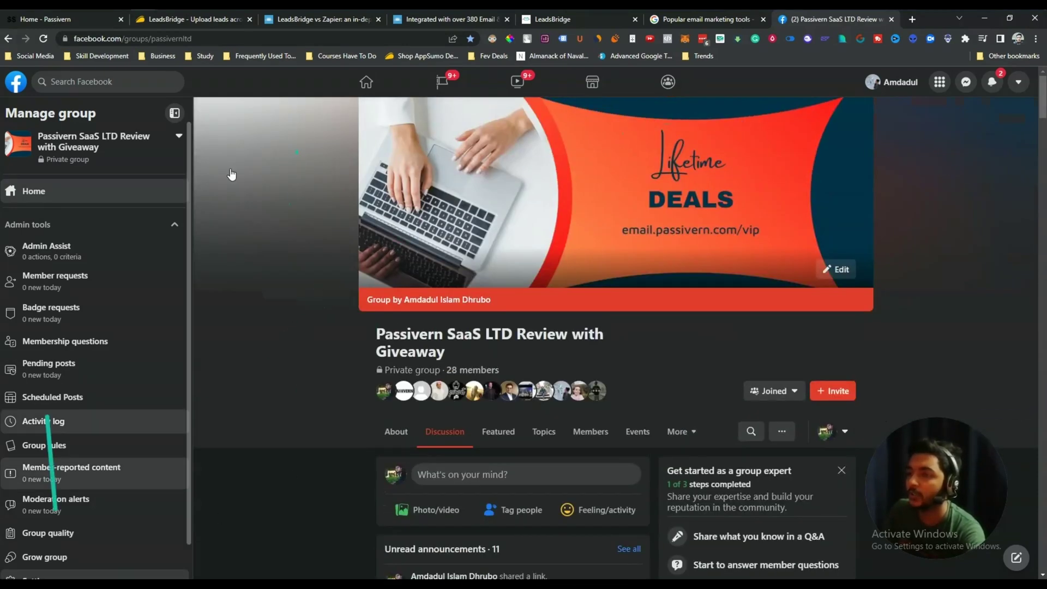
left_click(564, 21)
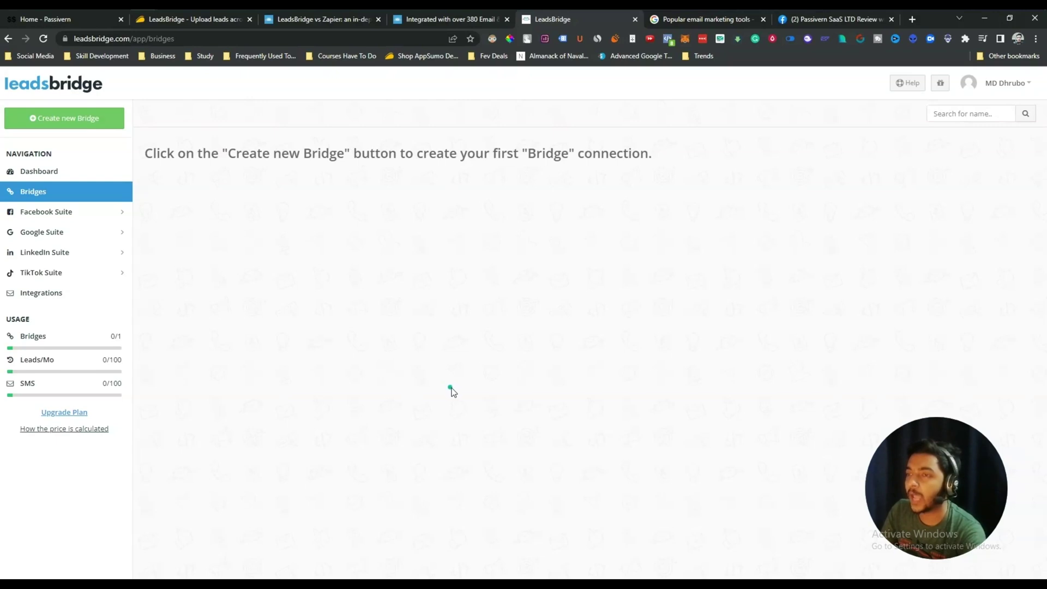
left_click(305, 20)
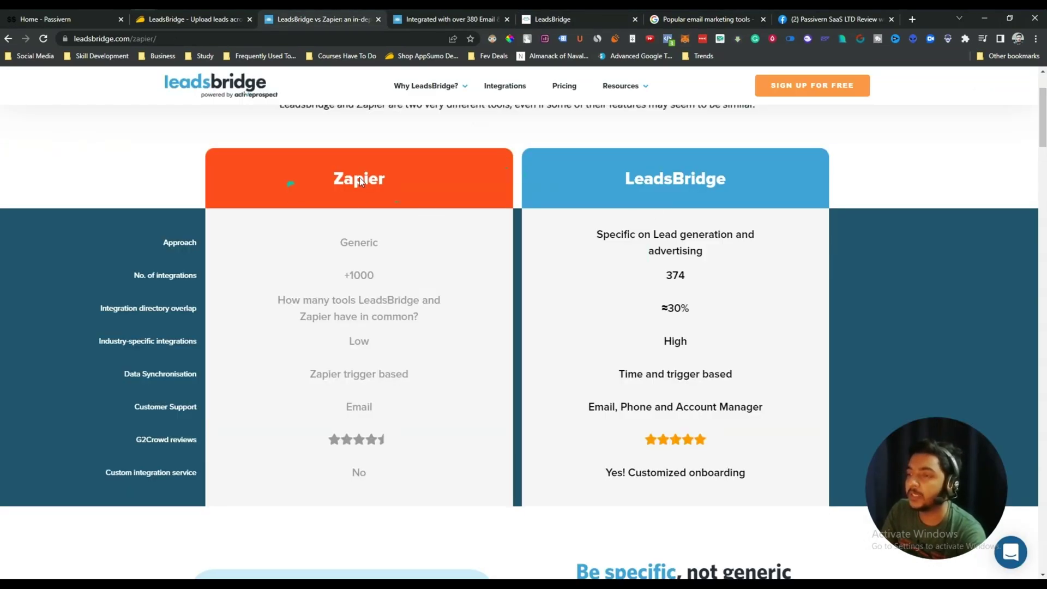
left_click_drag(624, 185, 726, 185)
left_click(326, 111)
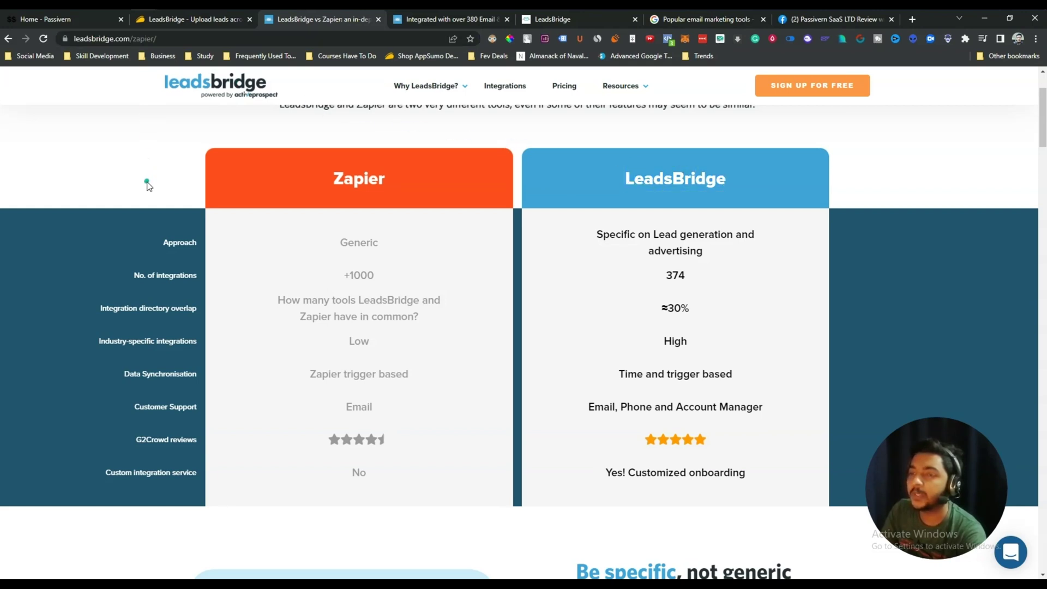
left_click_drag(294, 272, 364, 295)
left_click_drag(207, 239, 294, 242)
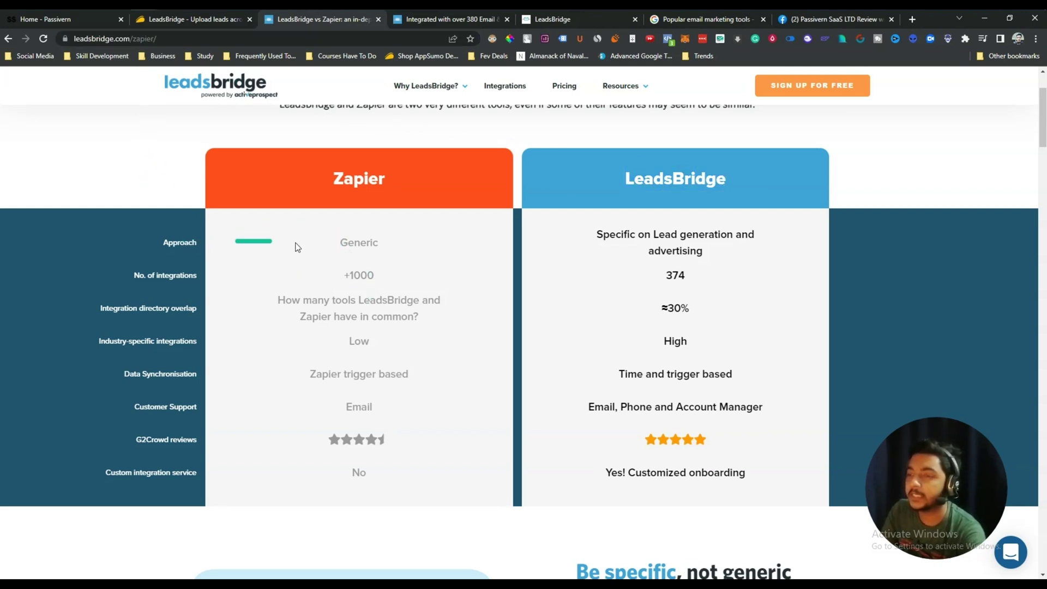
double_click(366, 246)
left_click_drag(633, 177, 715, 179)
left_click_drag(596, 237, 755, 255)
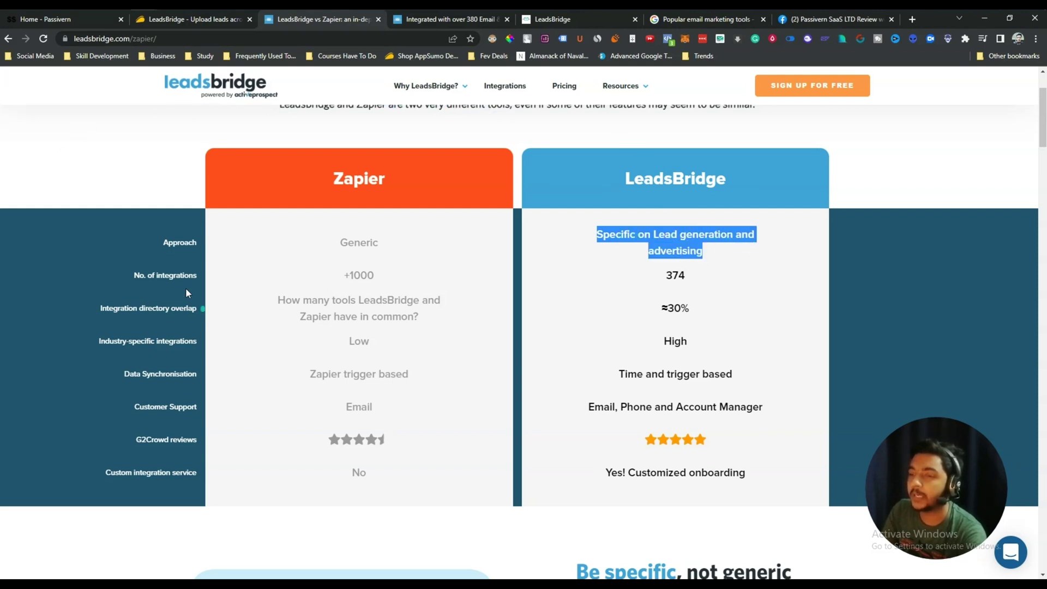
left_click_drag(146, 275, 198, 271)
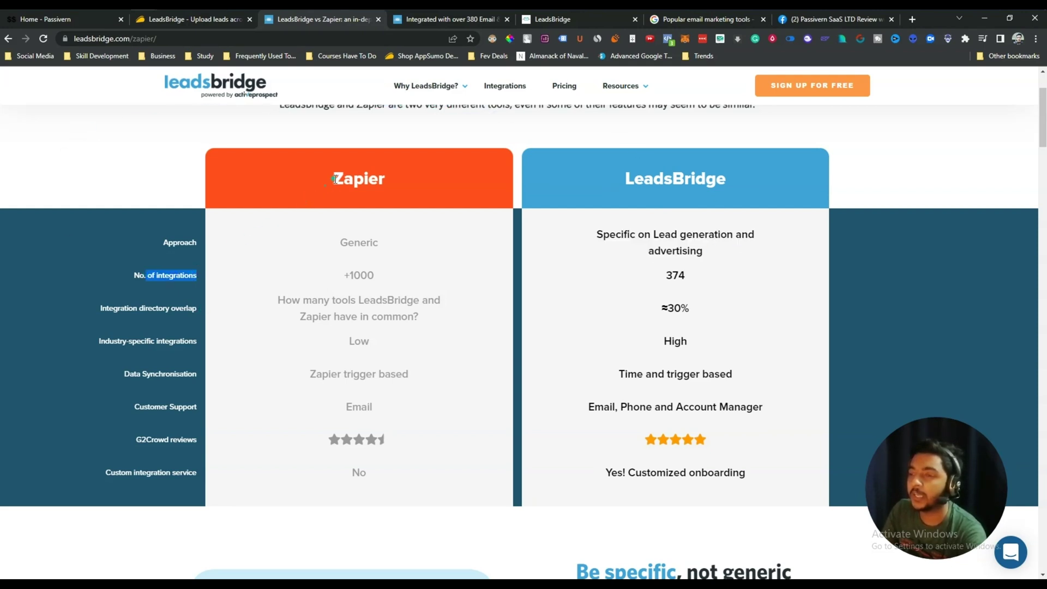
left_click(350, 277)
left_click_drag(350, 277, 400, 283)
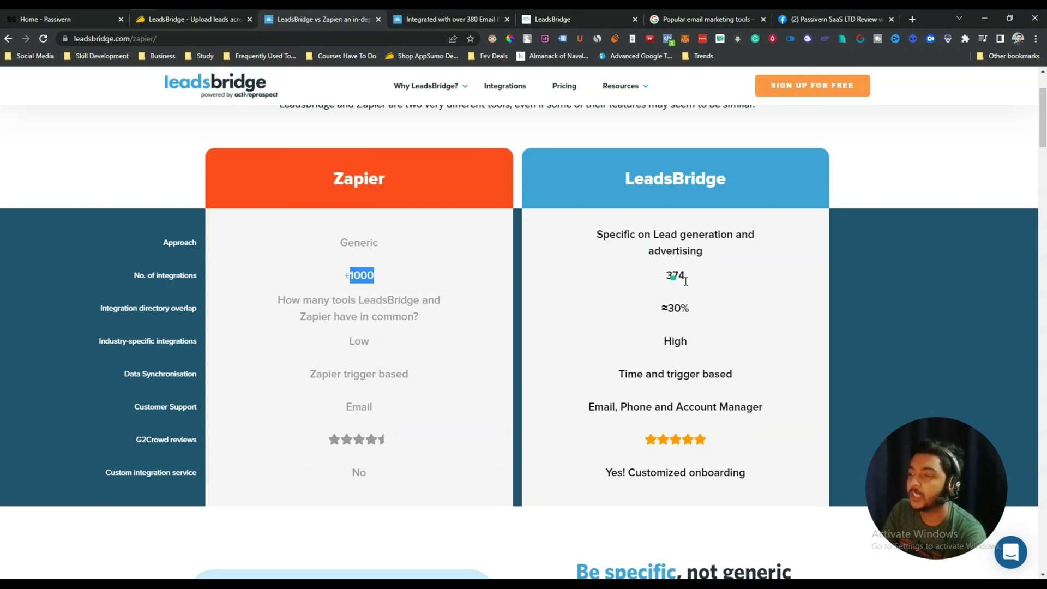
double_click(652, 174)
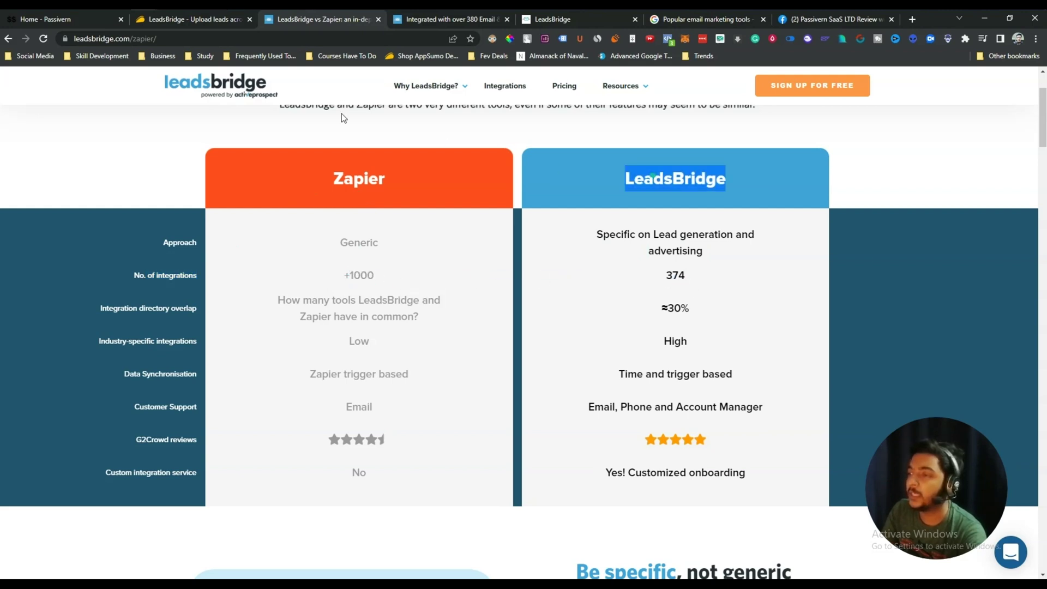
double_click(669, 273)
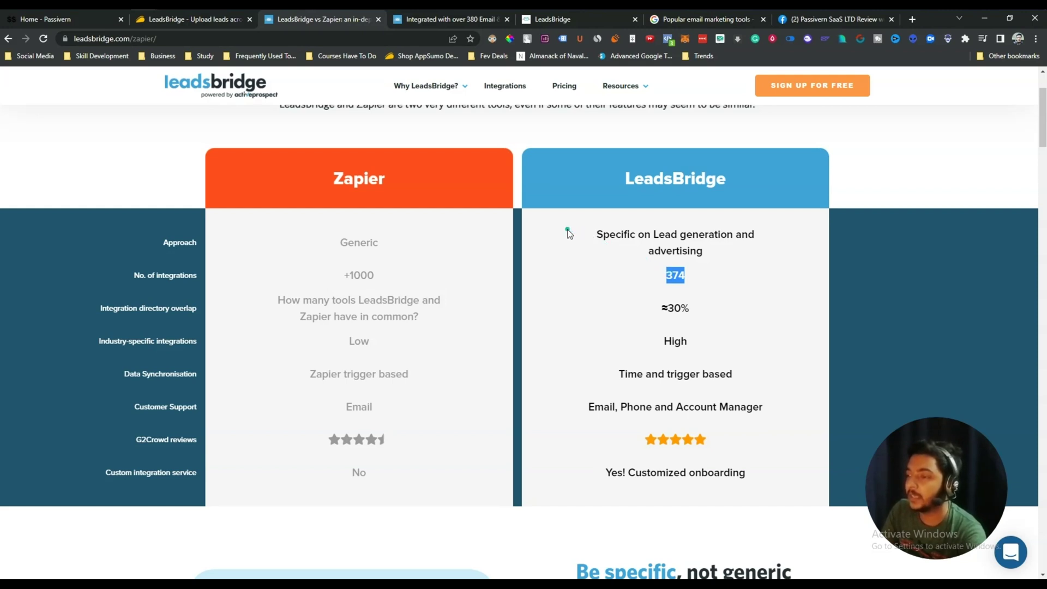
triple_click(118, 303)
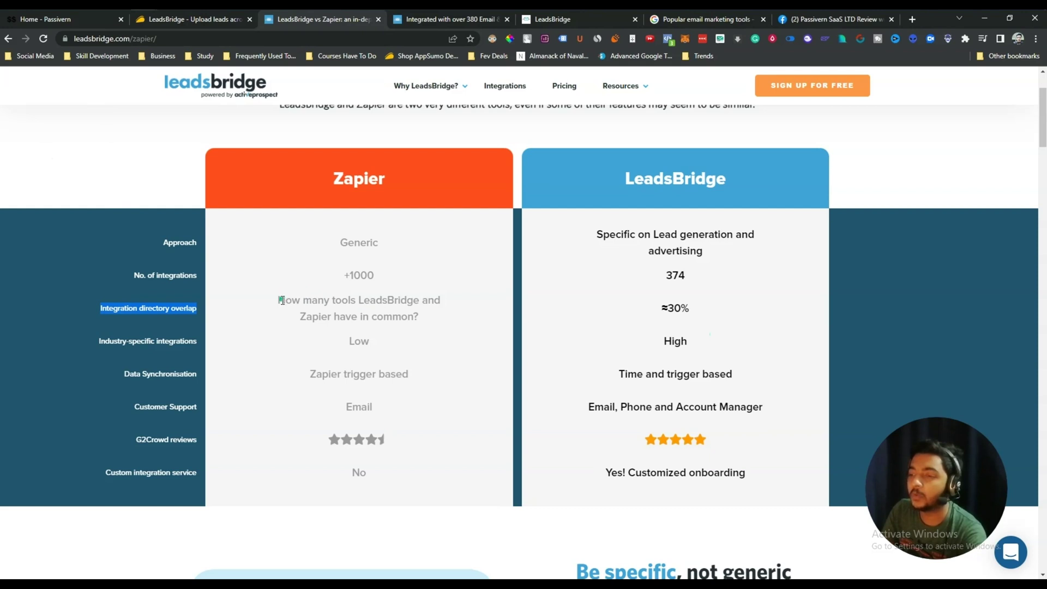
left_click_drag(279, 299, 425, 321)
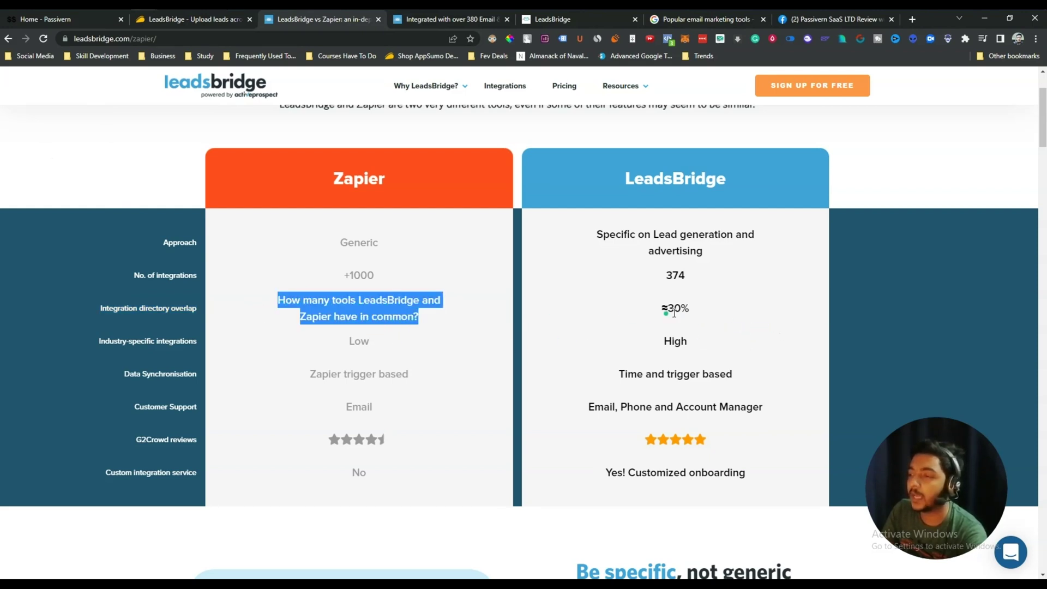
left_click_drag(688, 310, 664, 312)
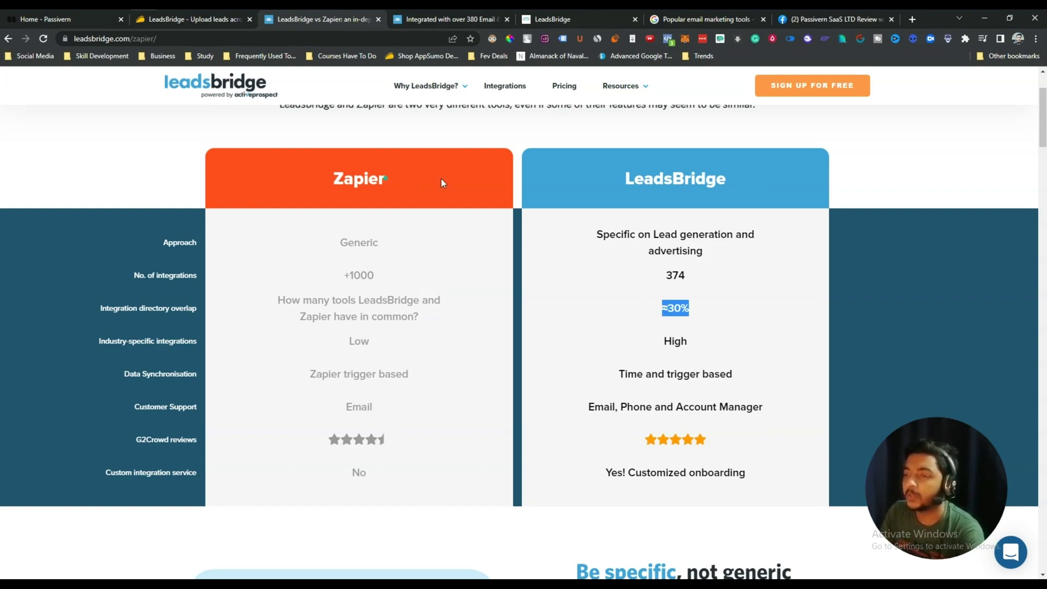
left_click_drag(99, 342, 221, 348)
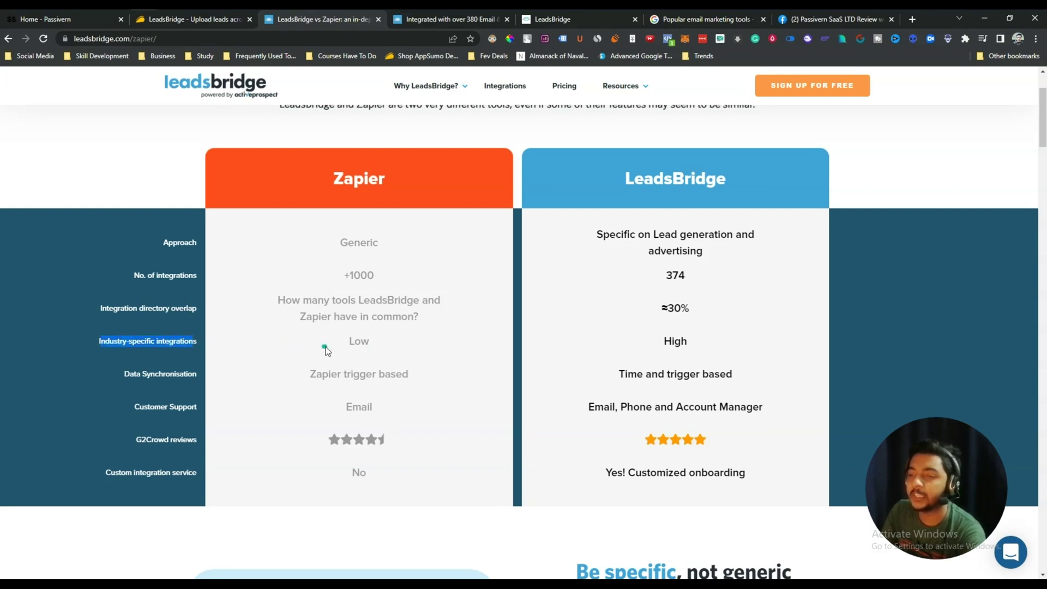
double_click(360, 344)
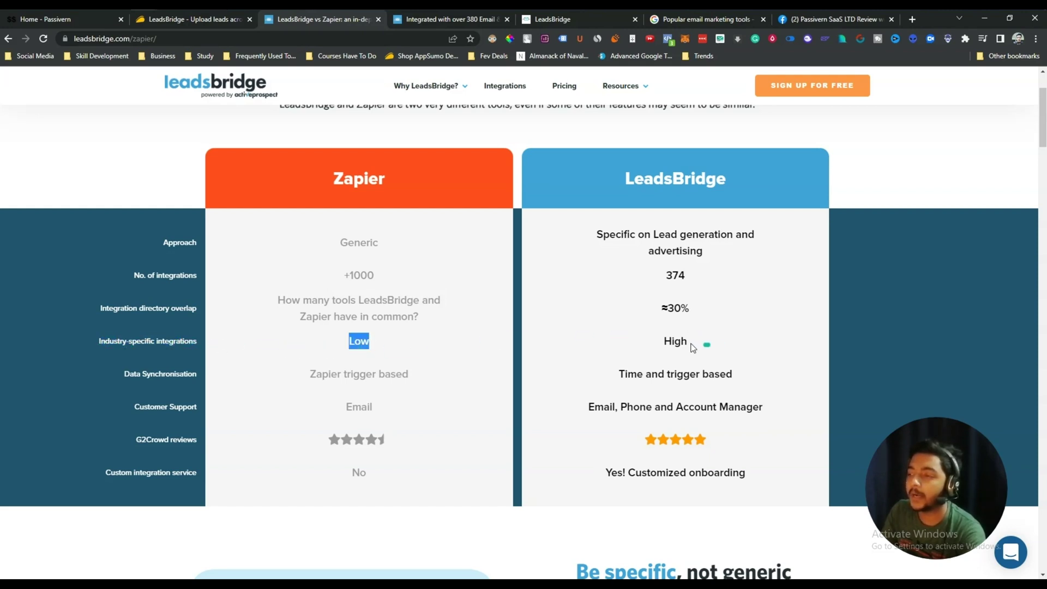
left_click(685, 339)
left_click_drag(685, 340, 322, 352)
left_click(195, 362)
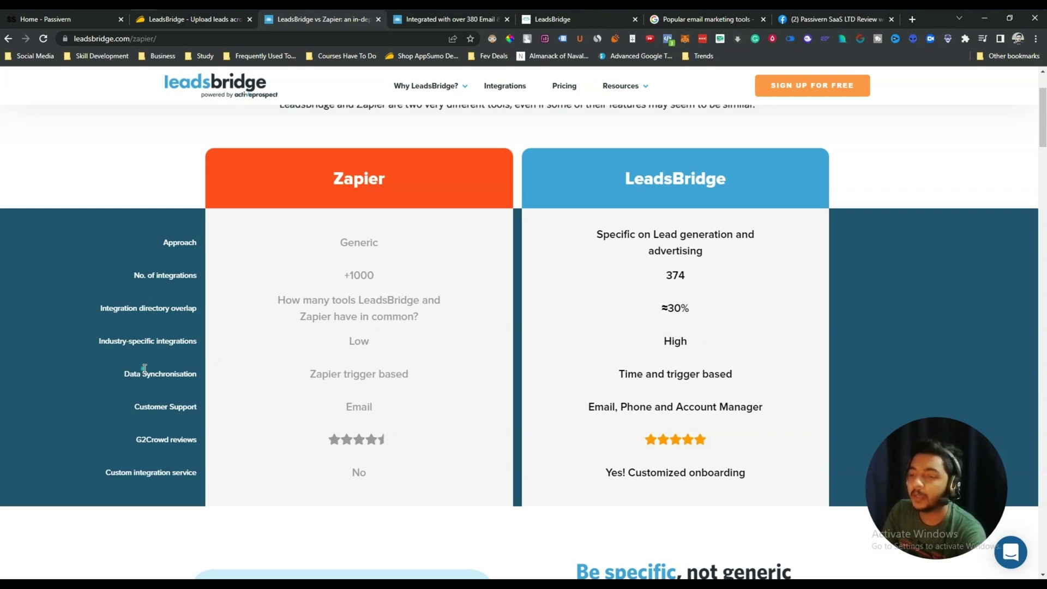
left_click_drag(123, 374, 224, 375)
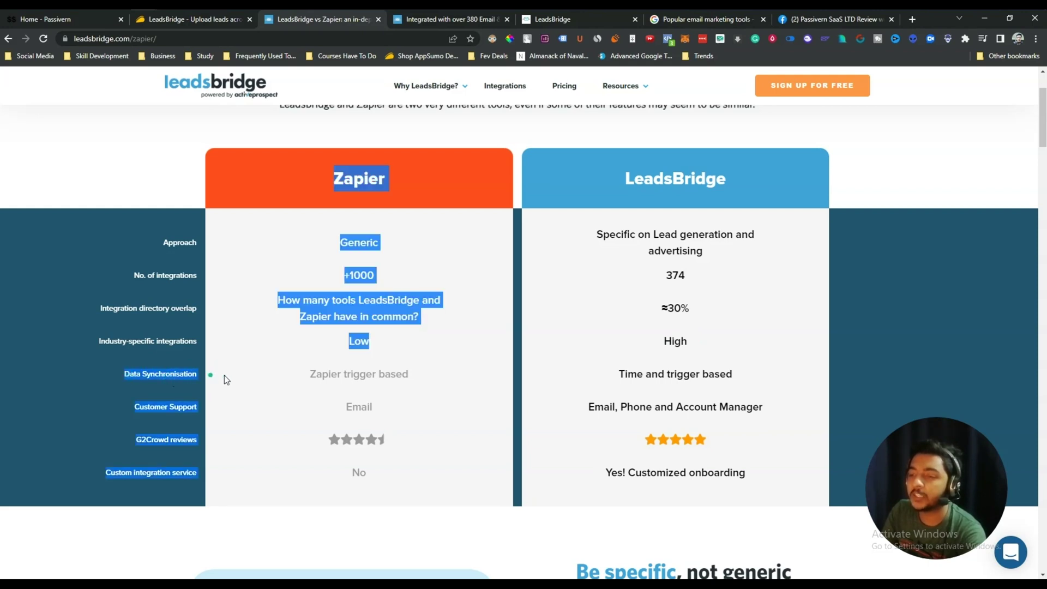
triple_click(356, 375)
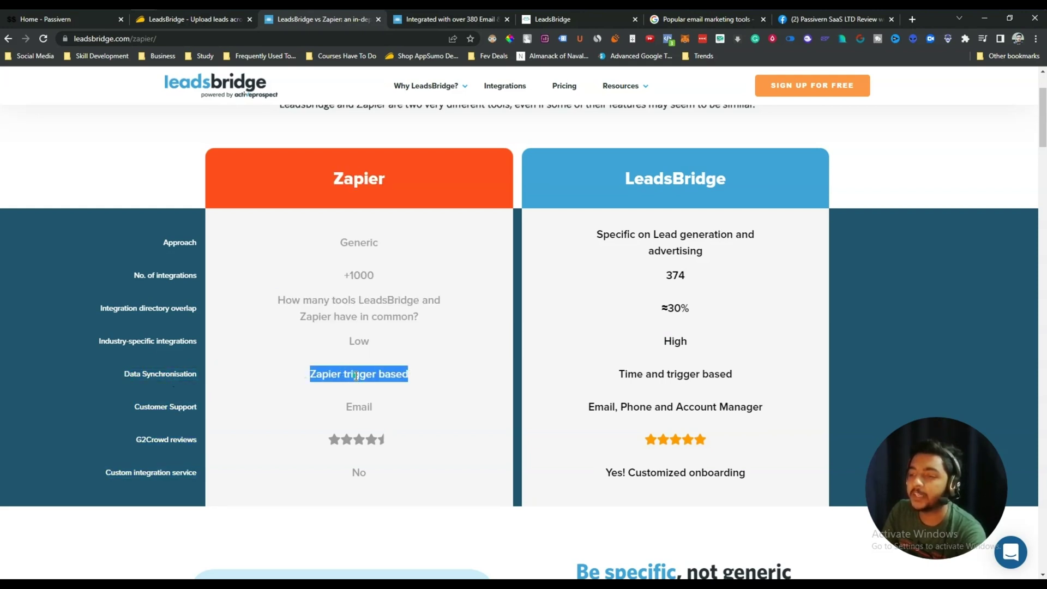
triple_click(688, 376)
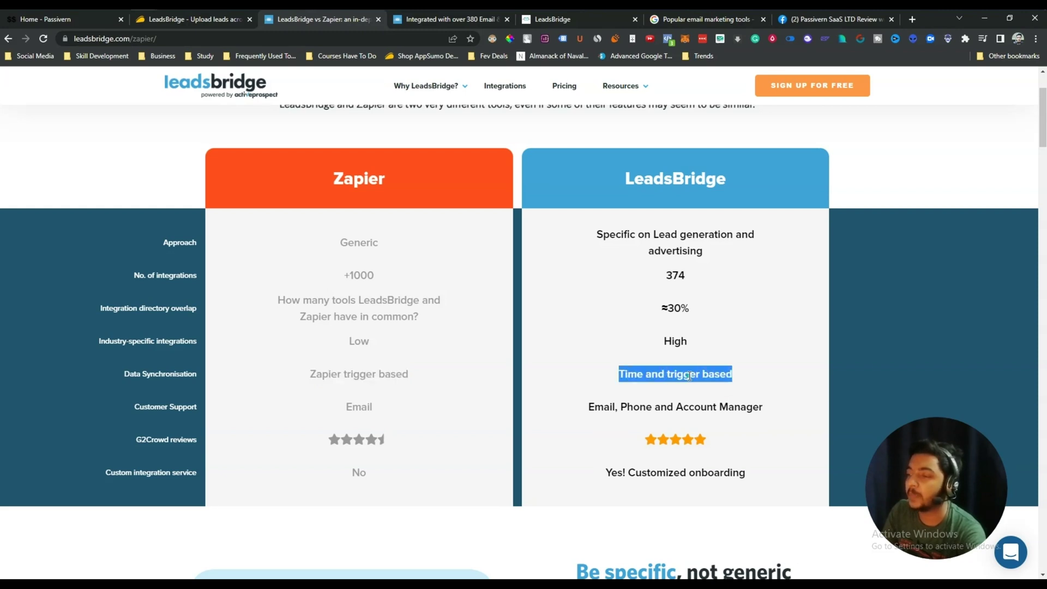
left_click_drag(196, 409, 134, 409)
left_click(373, 407)
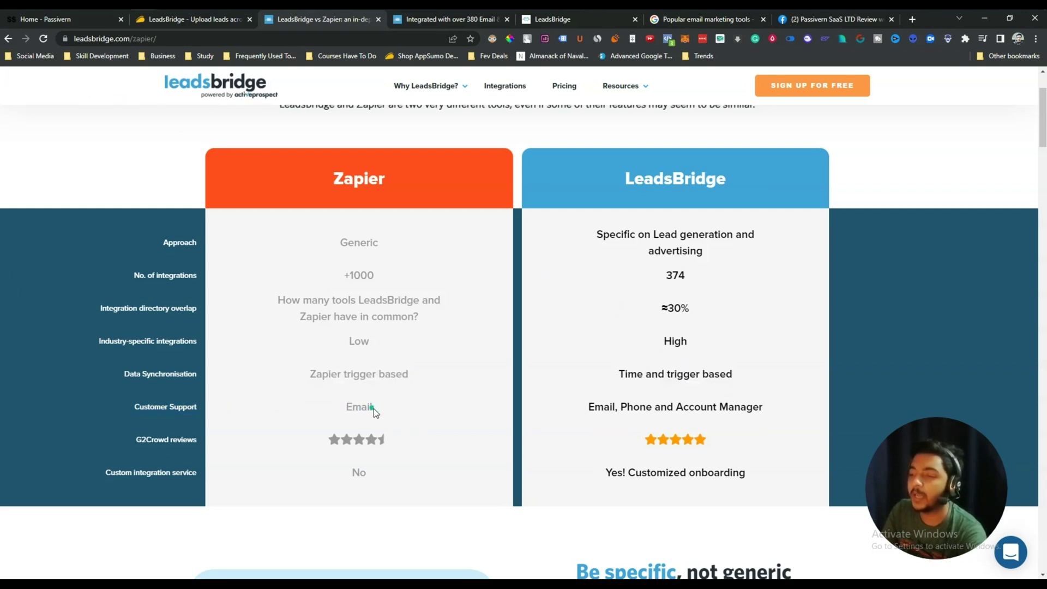
double_click(369, 409)
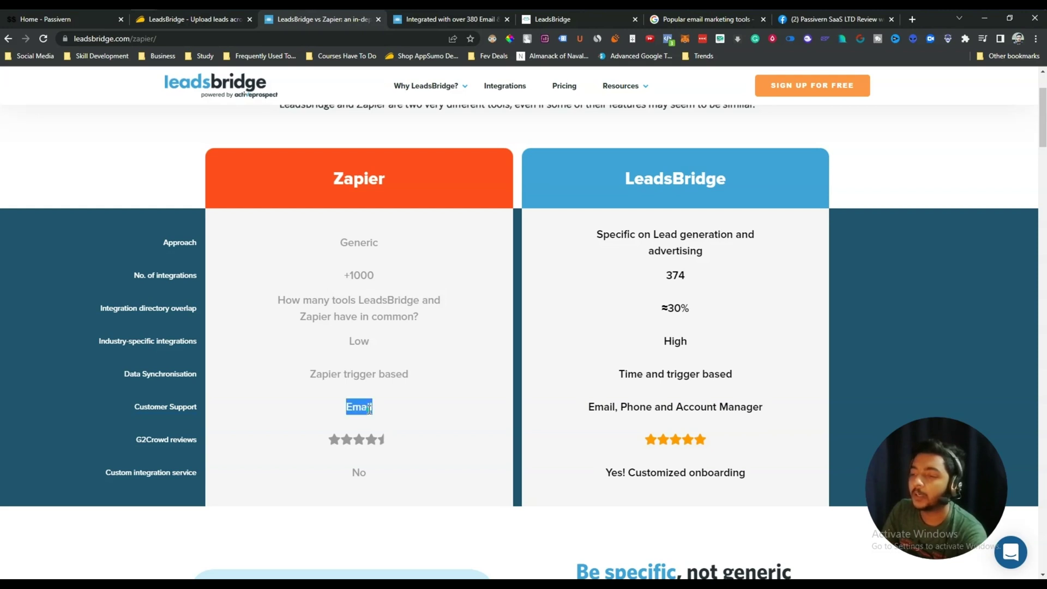
triple_click(655, 410)
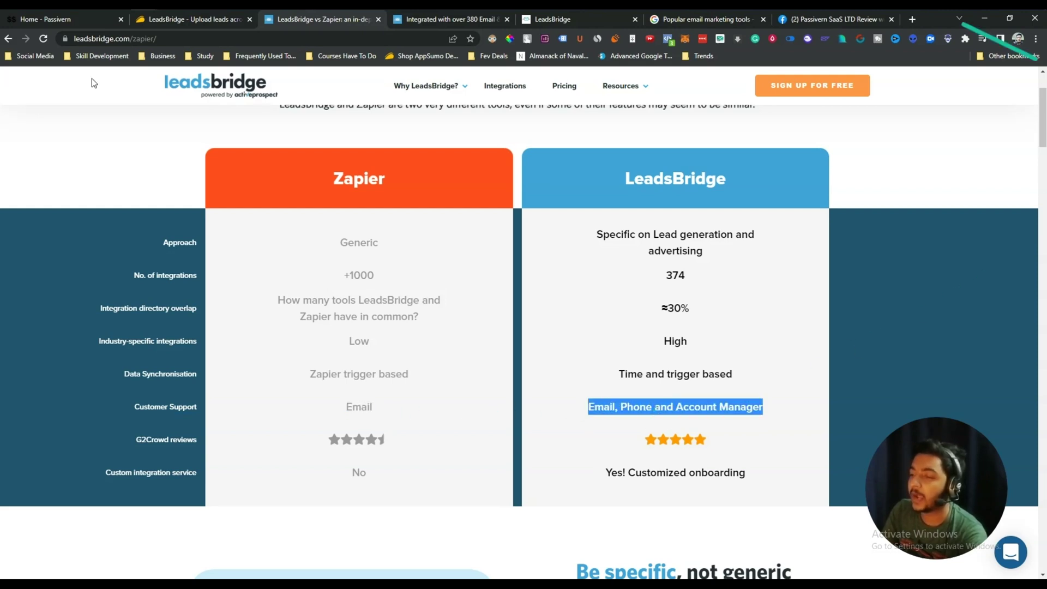
triple_click(140, 439)
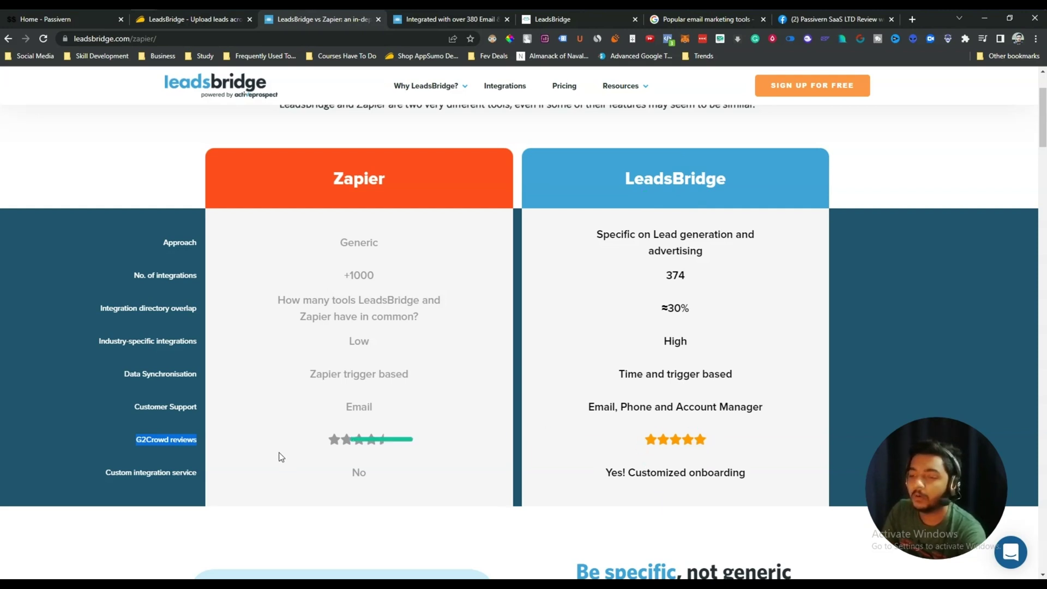
triple_click(131, 472)
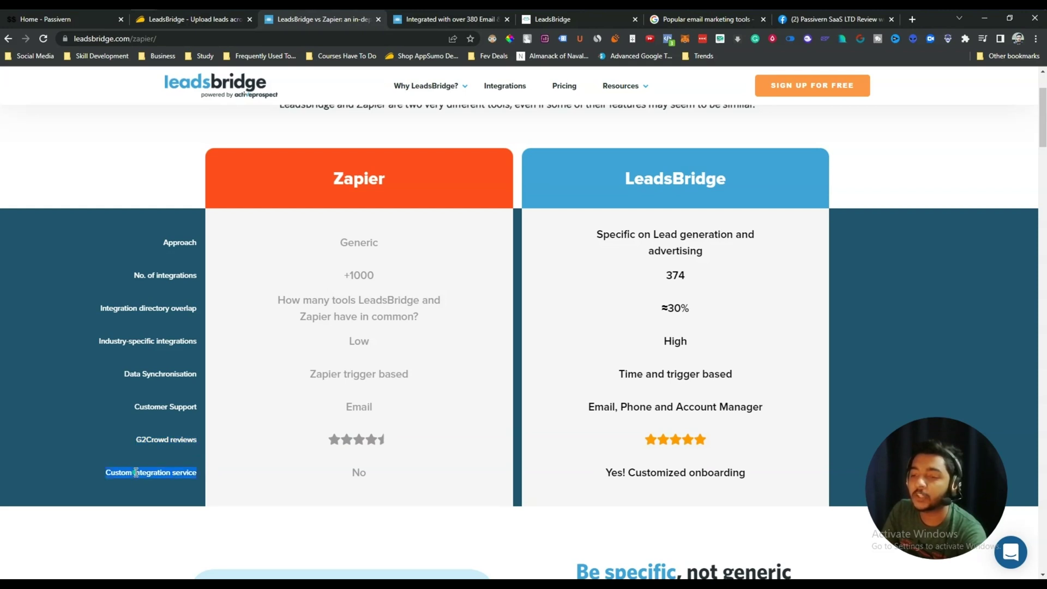
double_click(355, 471)
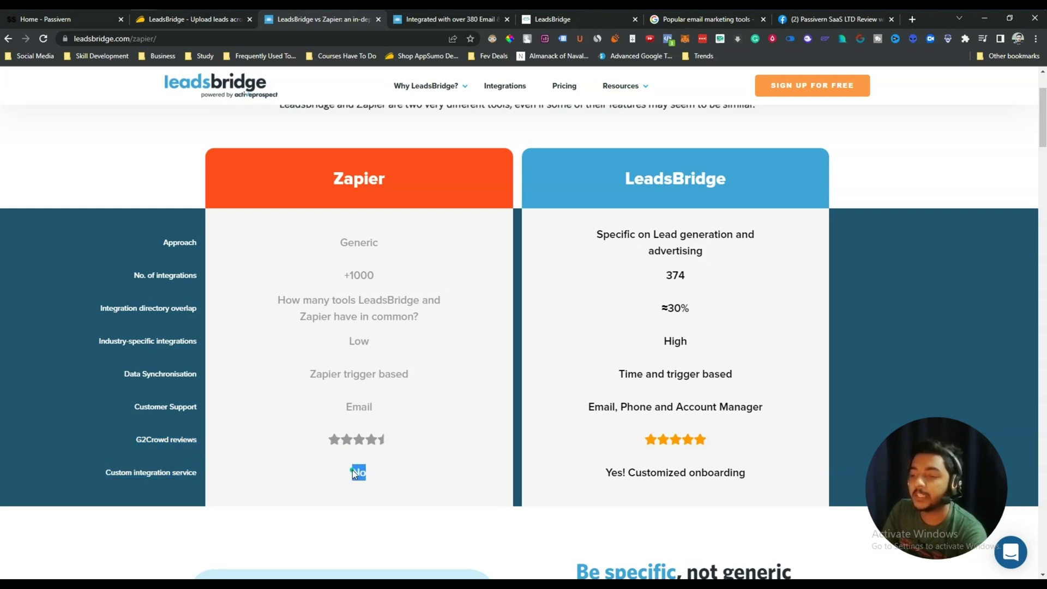
left_click(615, 476)
triple_click(622, 476)
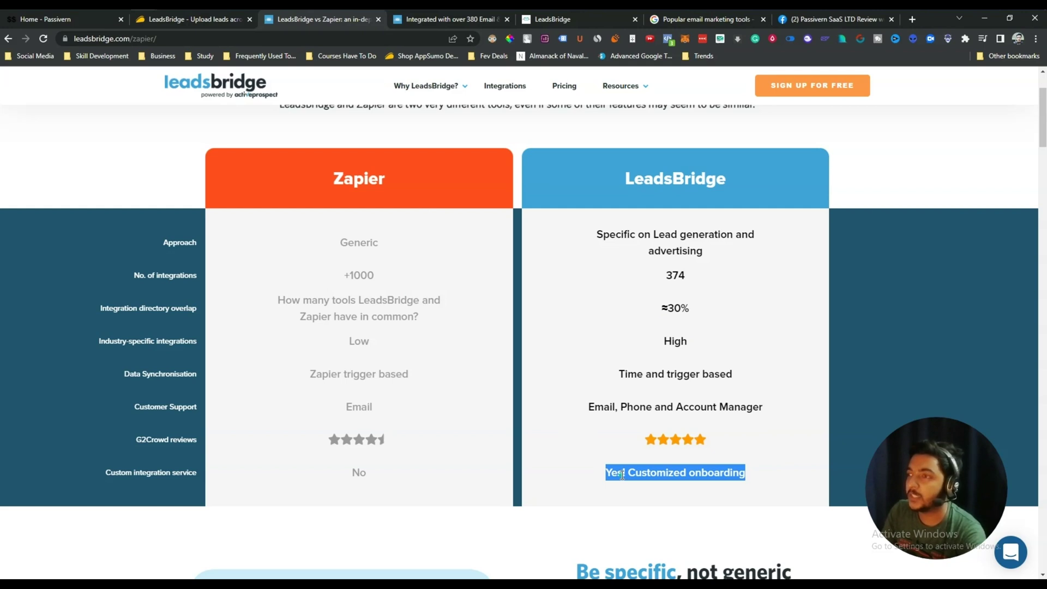
Open the LeadsBridge integrations directory and scroll the app grid from Admitad down to TSYS
left_click(443, 20)
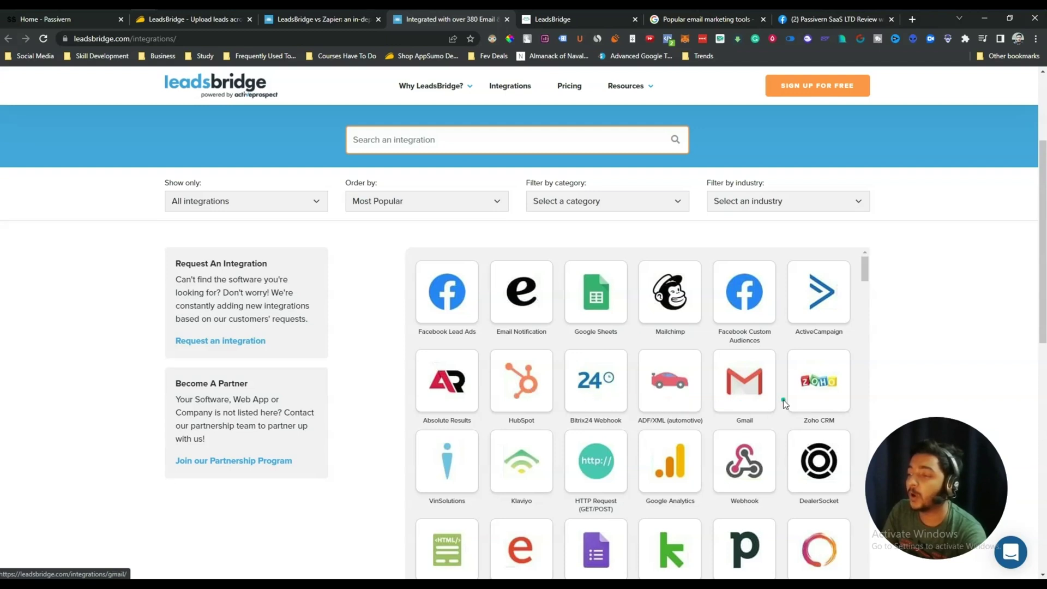
scroll(926, 356, "down", 3)
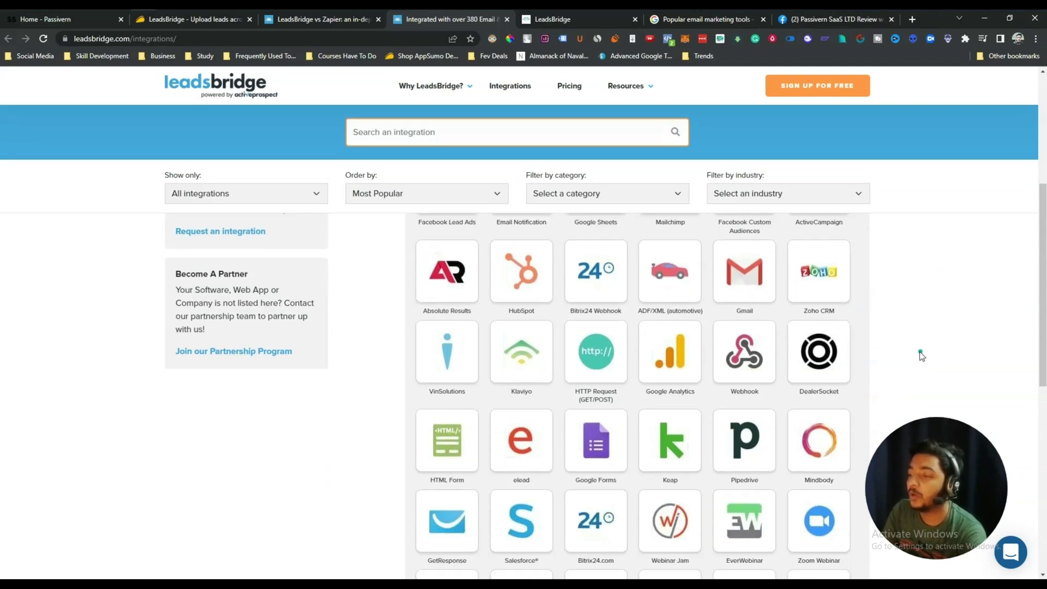
scroll(920, 355, "down", 2)
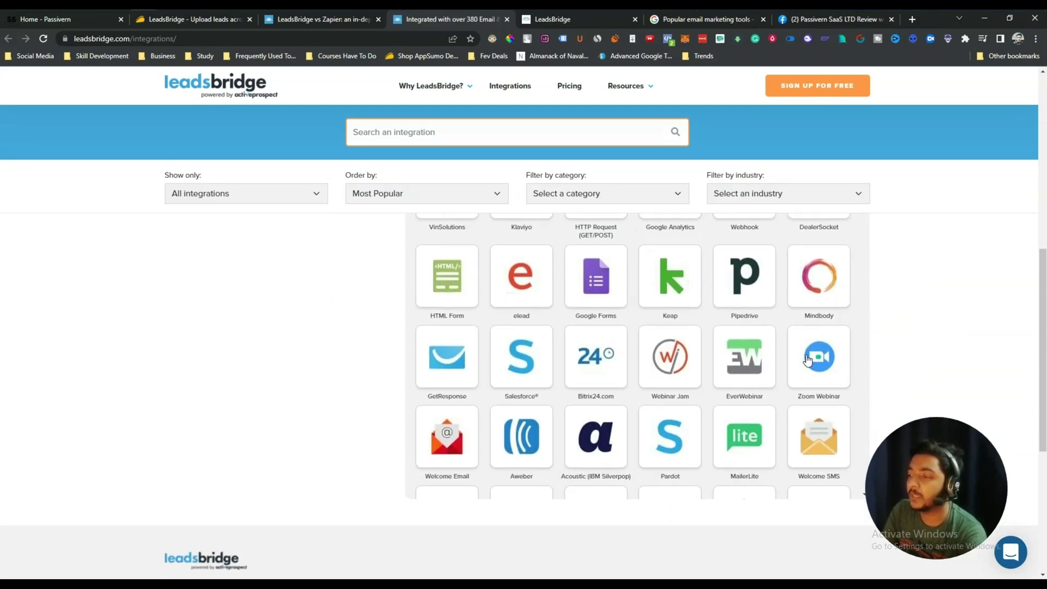
scroll(741, 354, "down", 2)
scroll(741, 355, "down", 2)
scroll(916, 327, "up", 3)
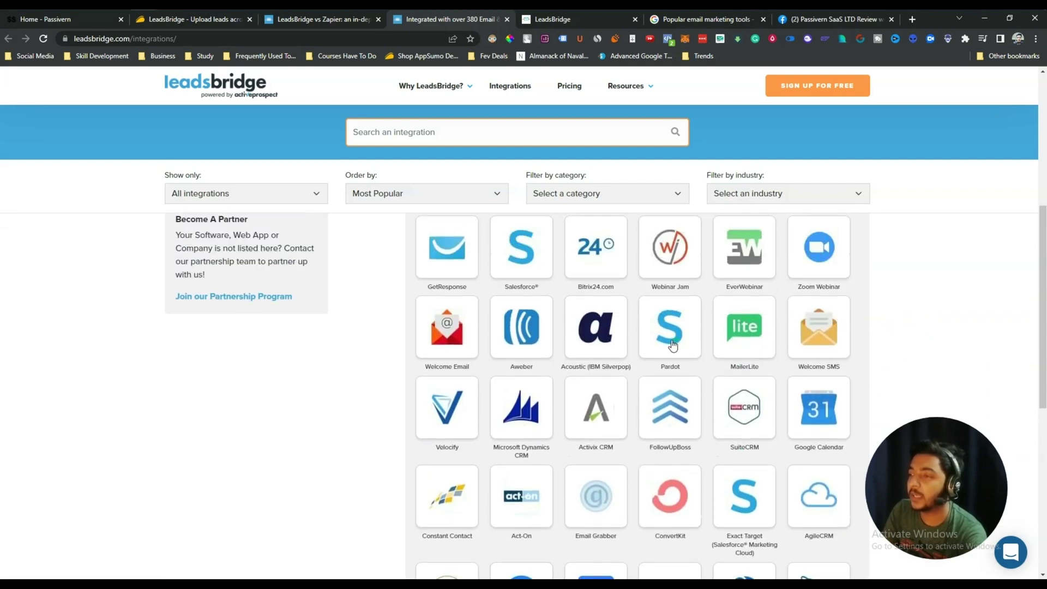
scroll(673, 344, "down", 1)
scroll(673, 343, "down", 5)
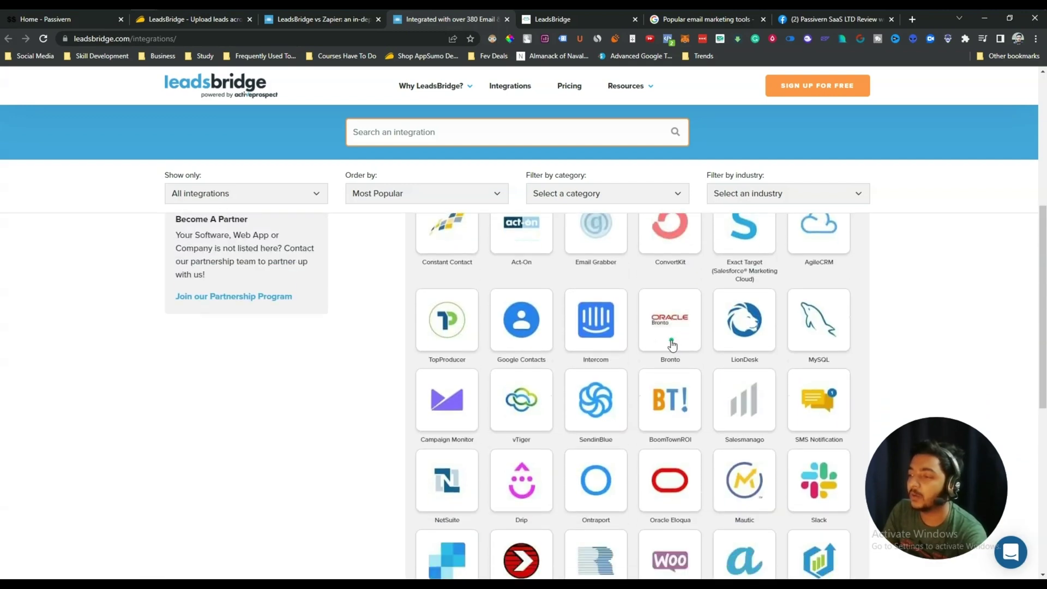
scroll(672, 344, "down", 3)
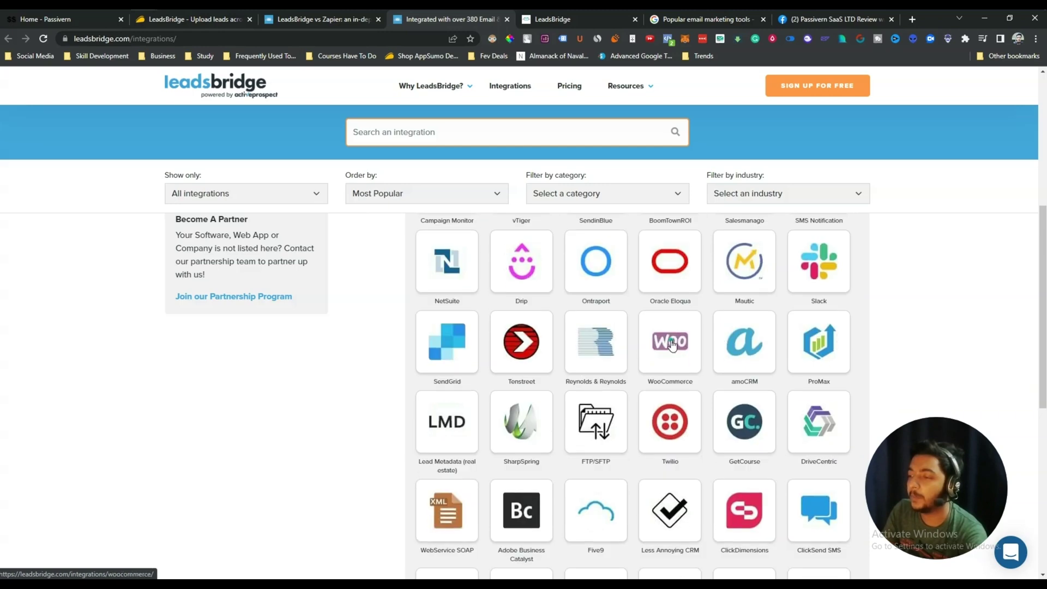
scroll(672, 345, "down", 5)
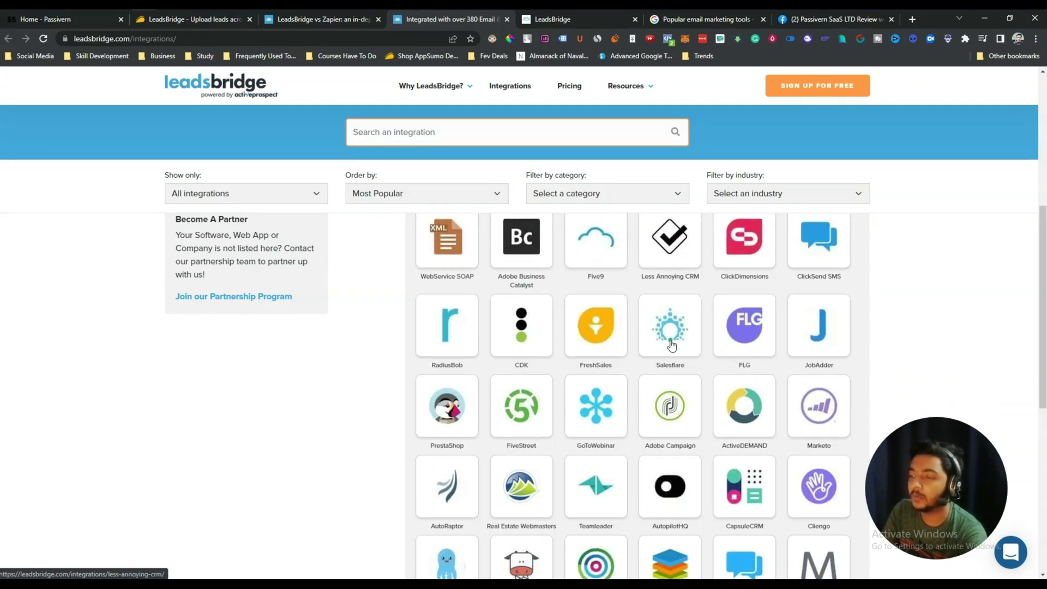
scroll(672, 345, "down", 6)
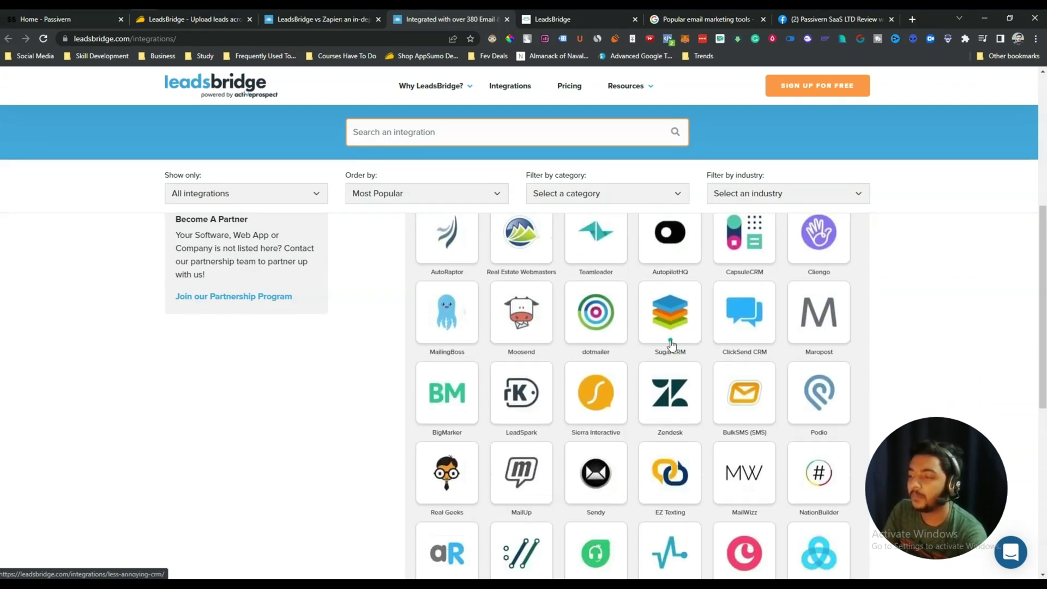
scroll(673, 344, "down", 5)
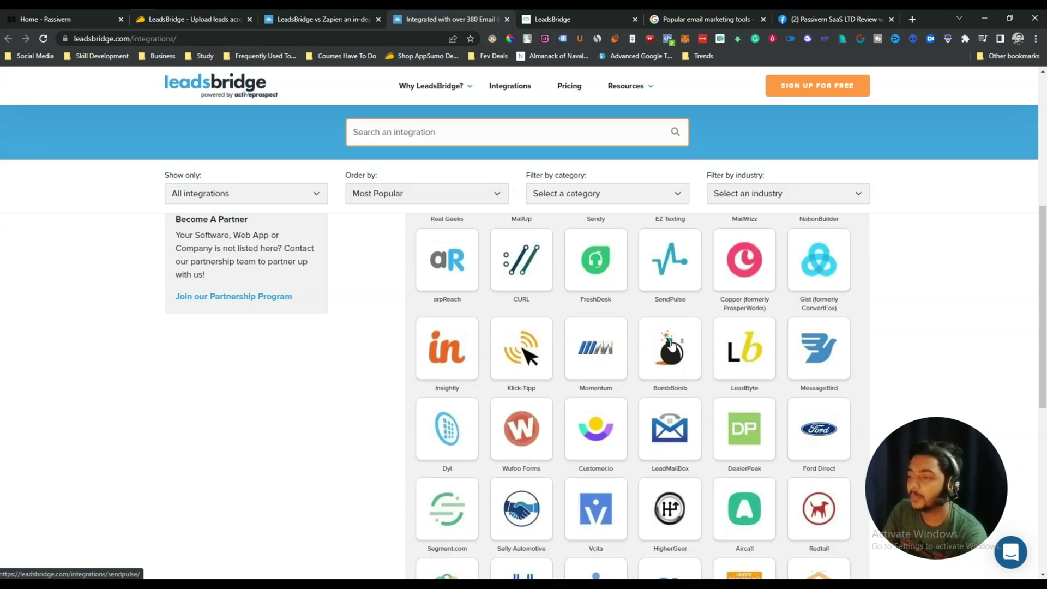
scroll(671, 345, "down", 5)
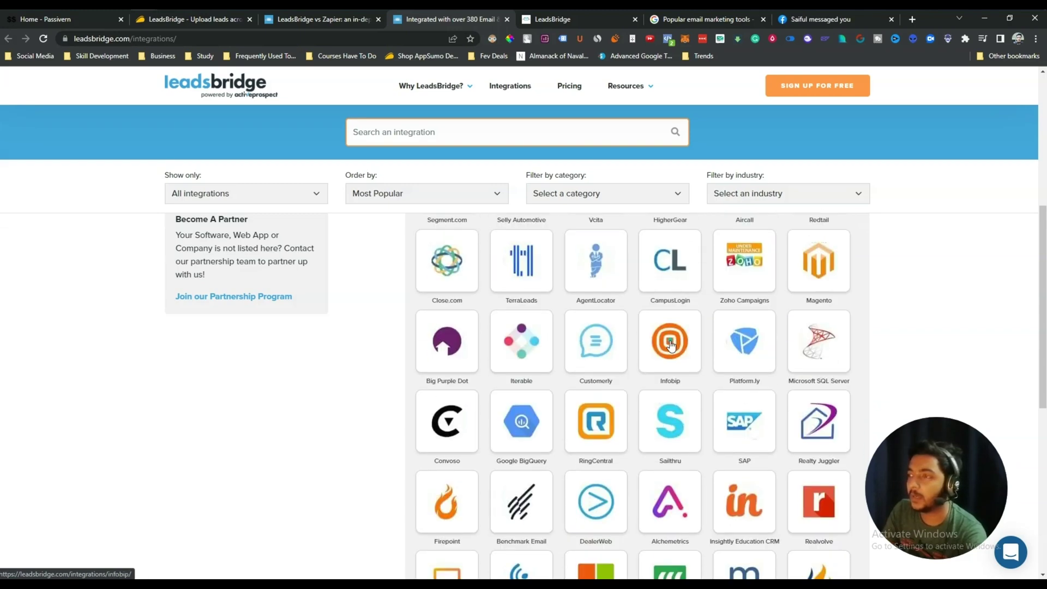
scroll(671, 345, "down", 5)
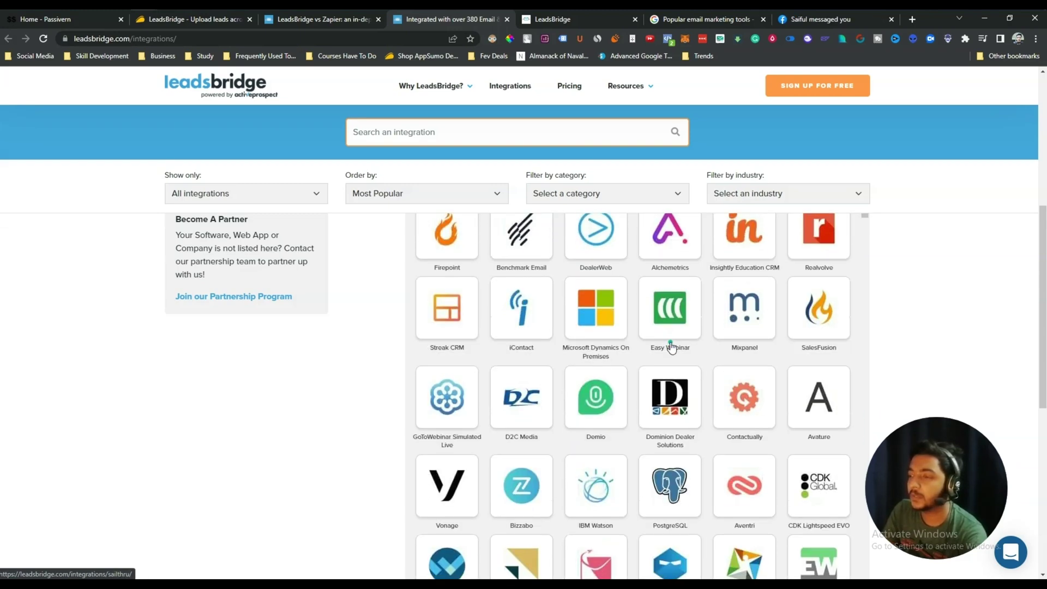
scroll(671, 344, "down", 4)
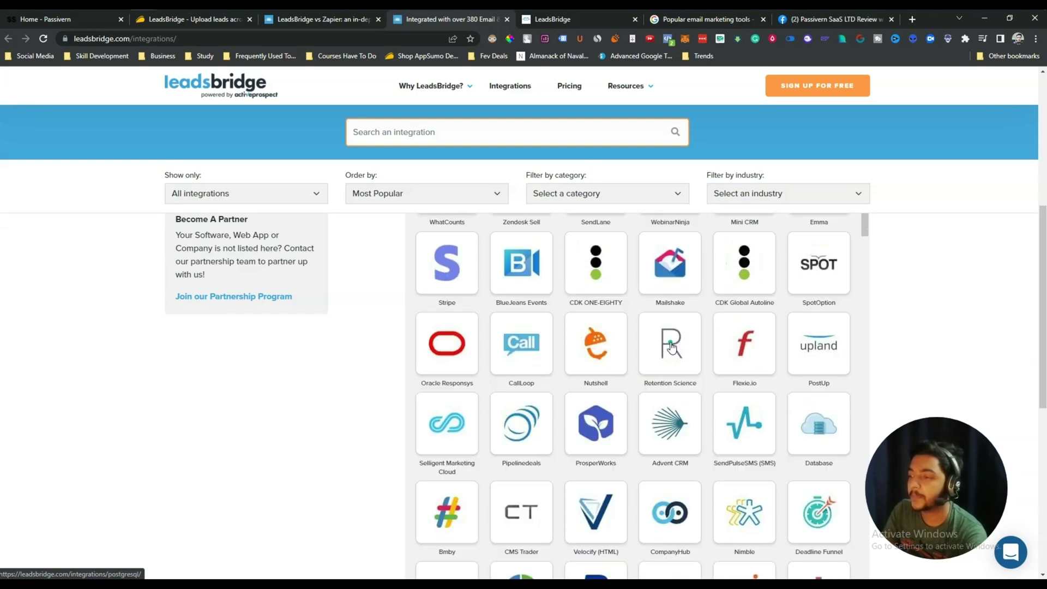
scroll(671, 345, "down", 2)
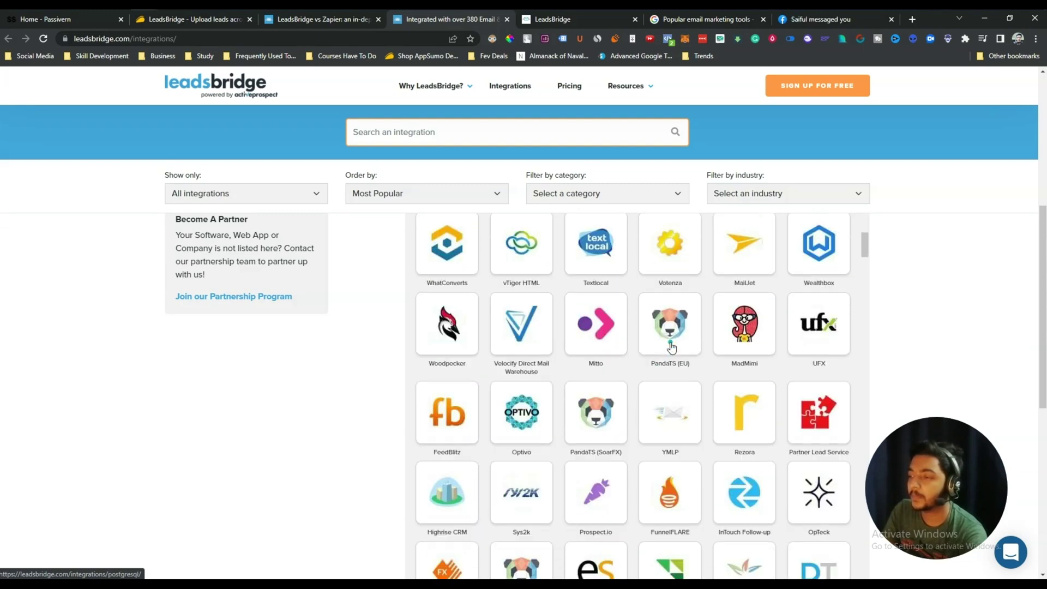
scroll(671, 346, "down", 2)
scroll(672, 346, "down", 5)
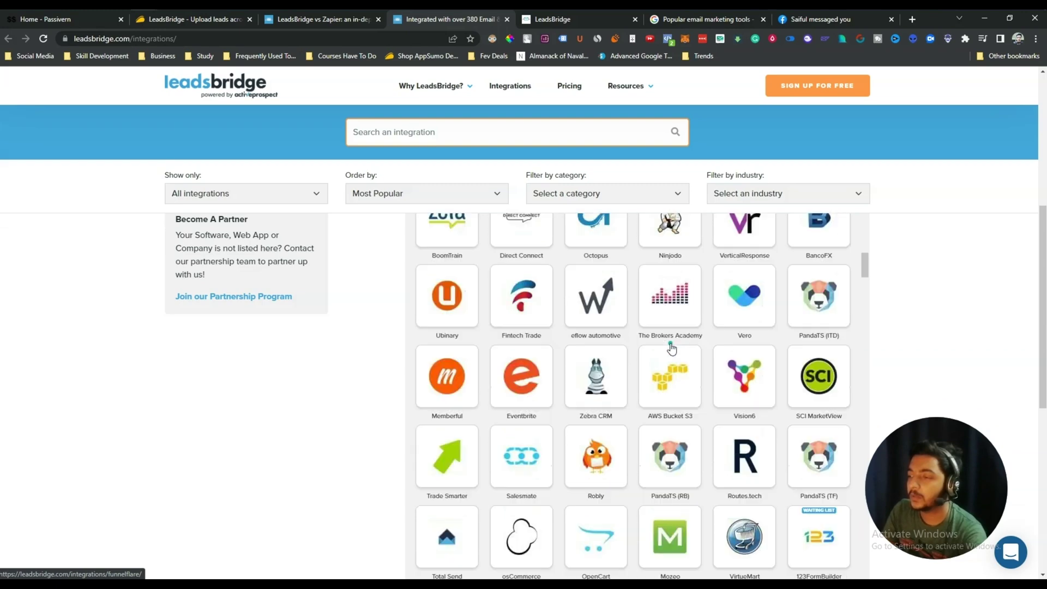
scroll(671, 346, "down", 3)
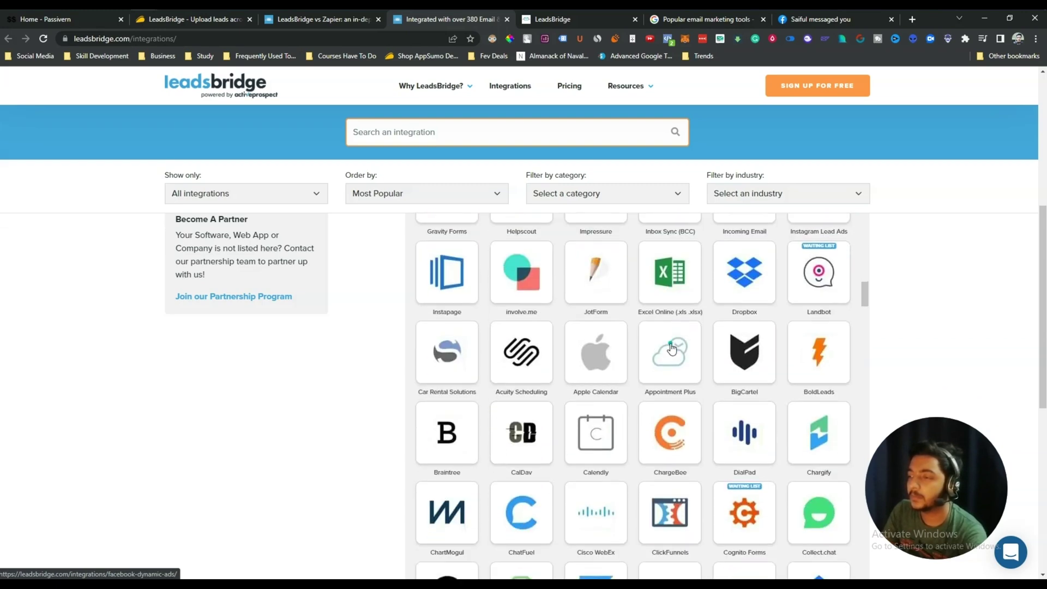
scroll(672, 346, "down", 2)
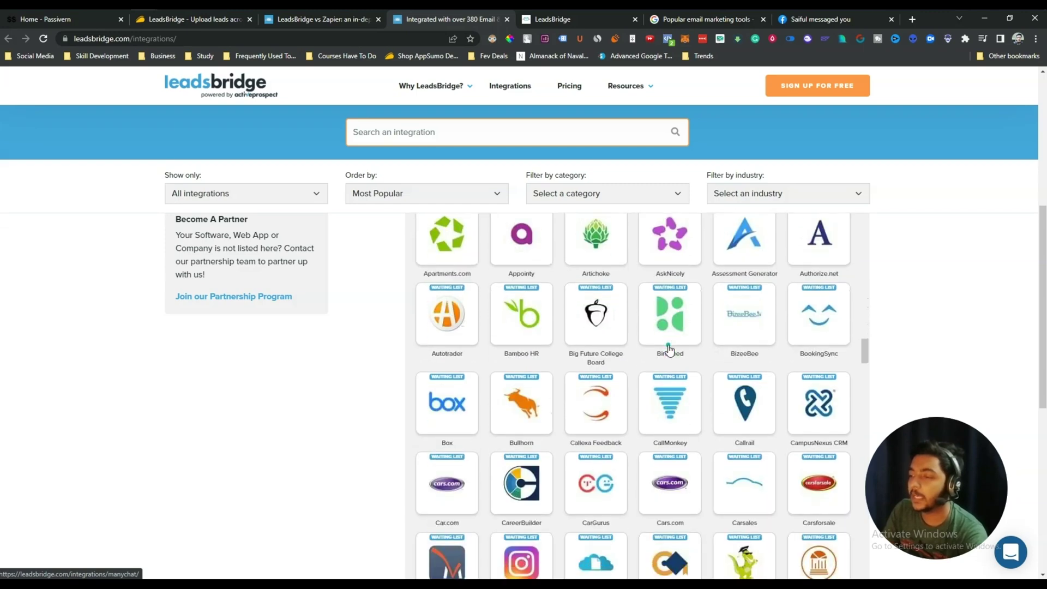
scroll(670, 349, "down", 3)
scroll(670, 349, "down", 11)
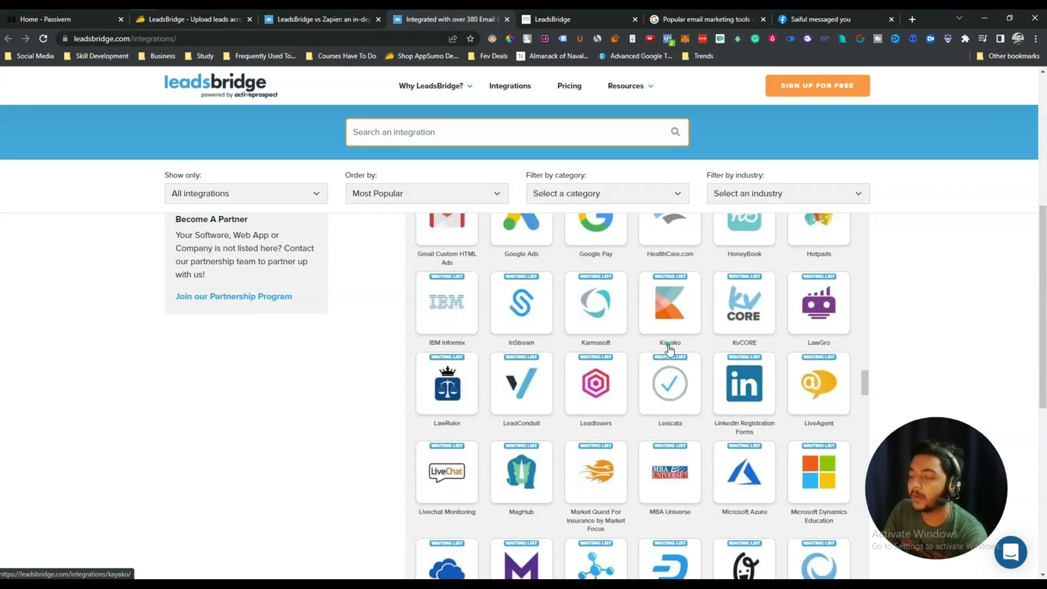
scroll(670, 349, "down", 9)
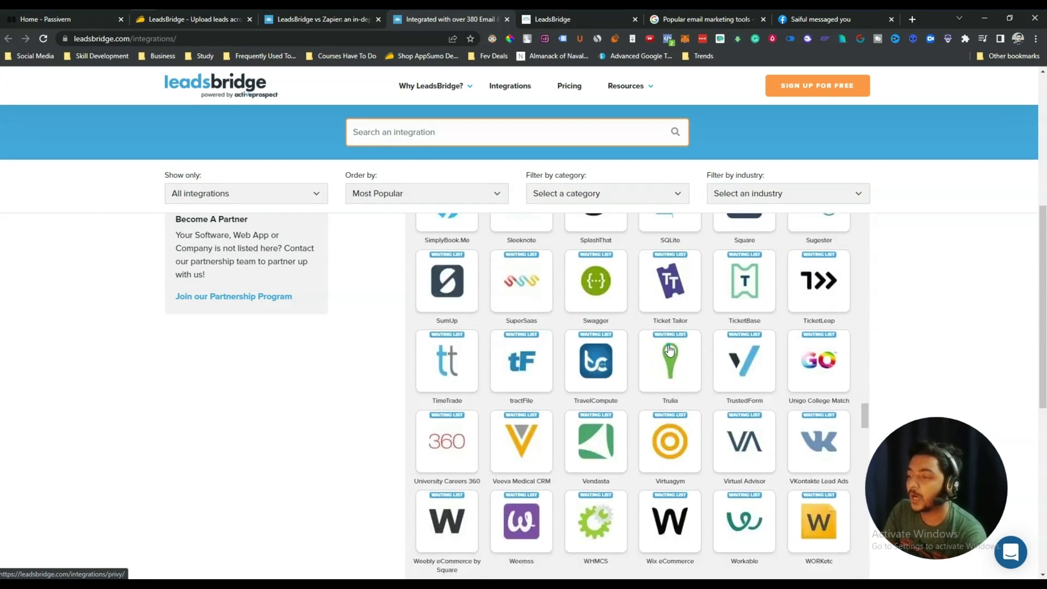
scroll(670, 349, "down", 5)
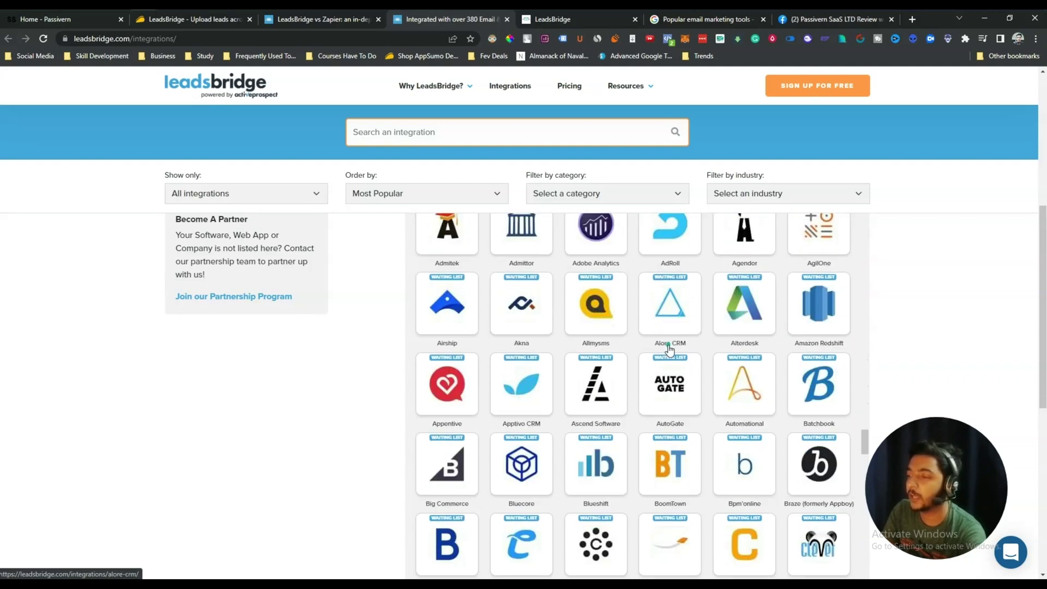
scroll(670, 349, "down", 9)
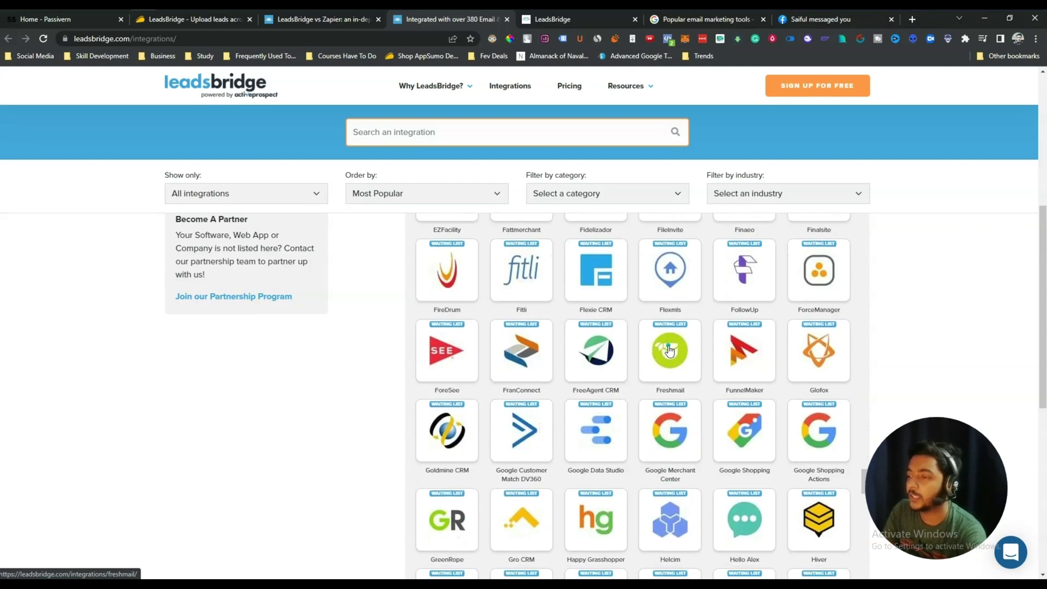
scroll(670, 350, "down", 12)
scroll(670, 349, "down", 8)
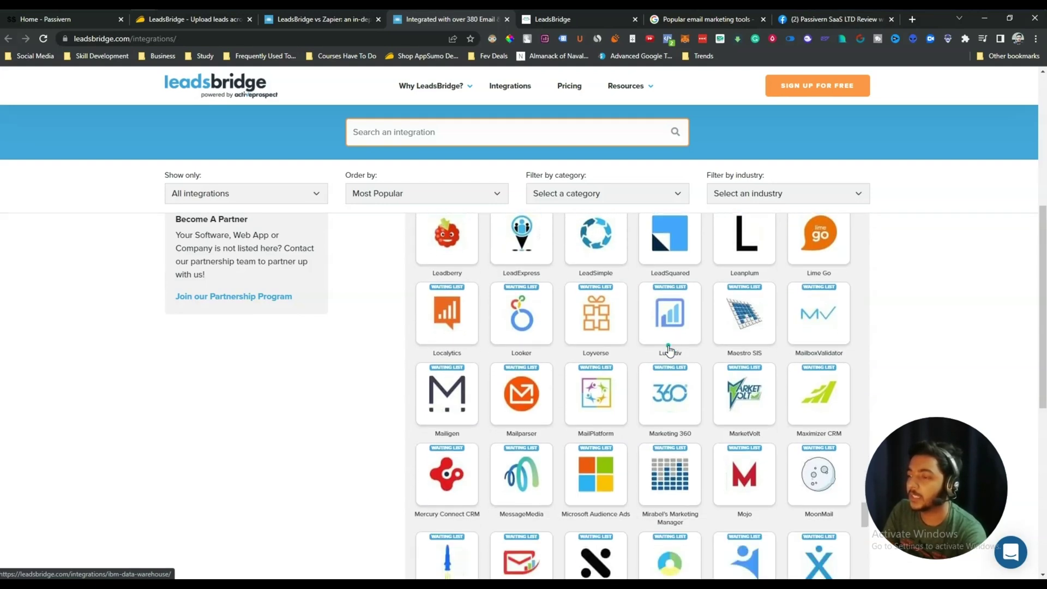
scroll(670, 349, "down", 9)
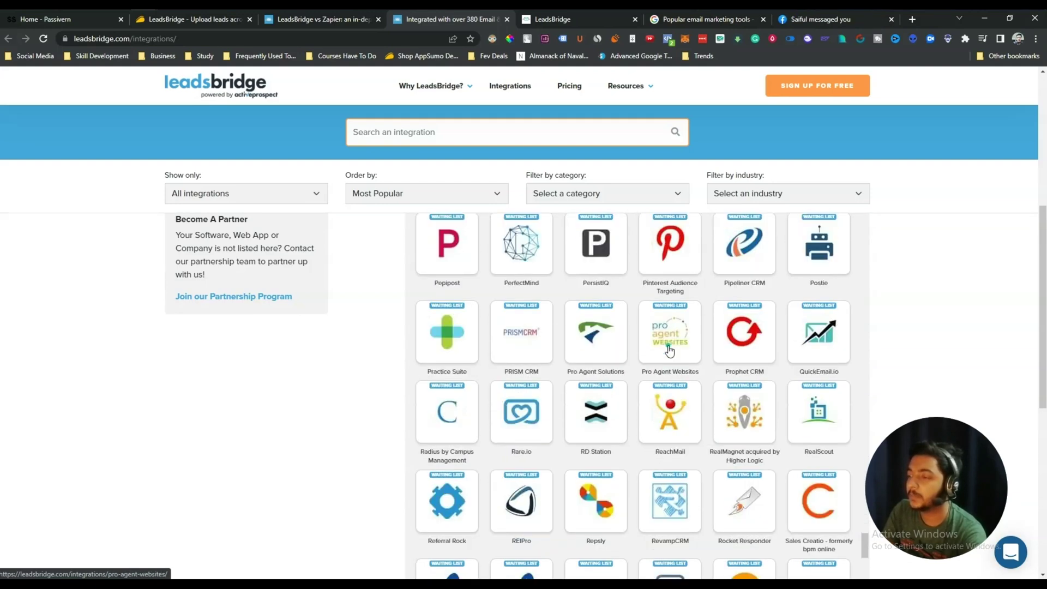
scroll(670, 349, "down", 7)
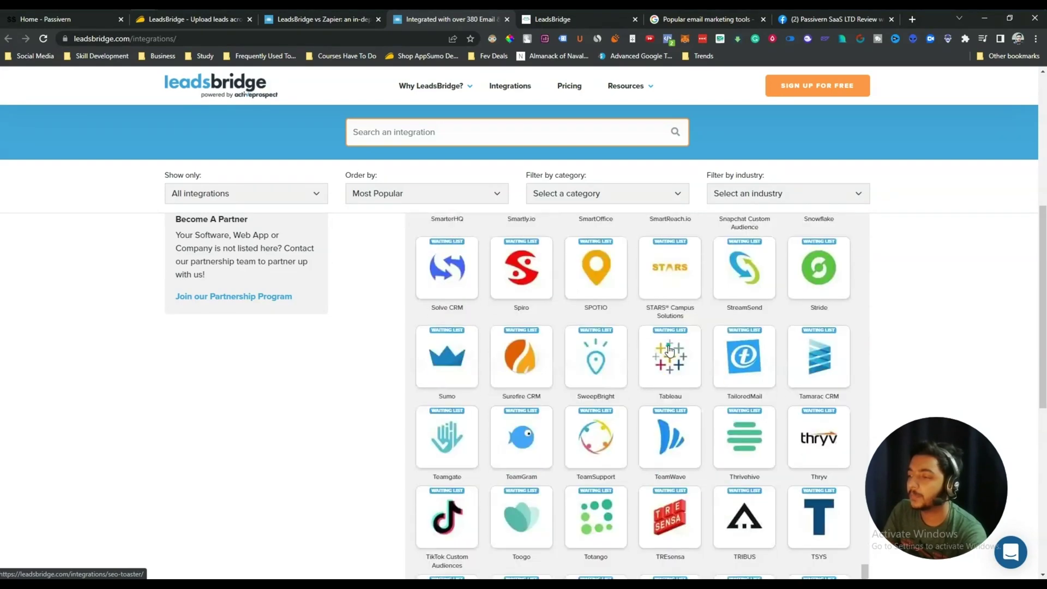
scroll(670, 350, "down", 5)
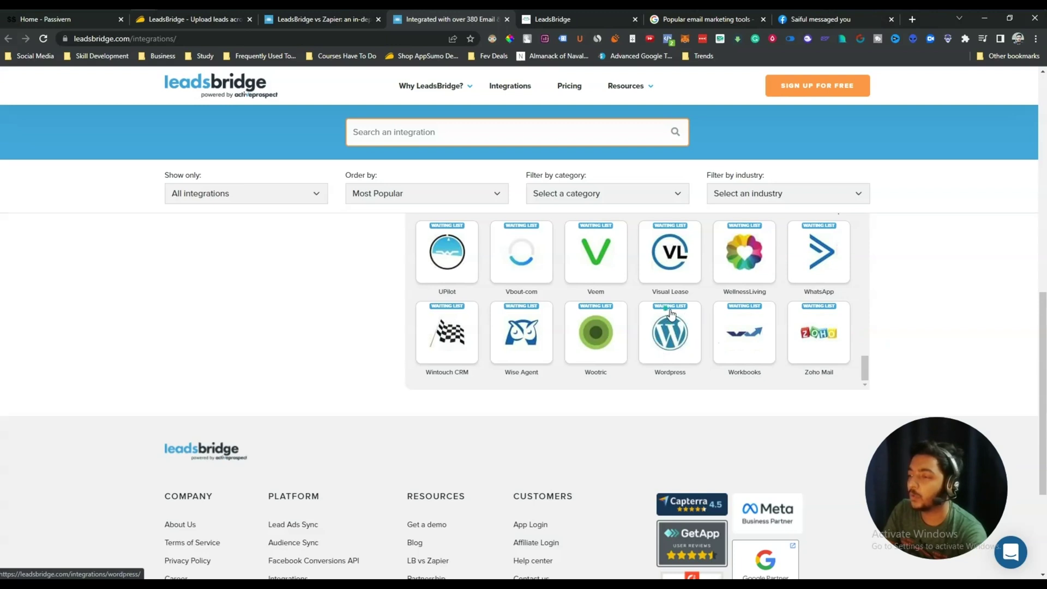
scroll(673, 332, "up", 3)
scroll(676, 333, "up", 5)
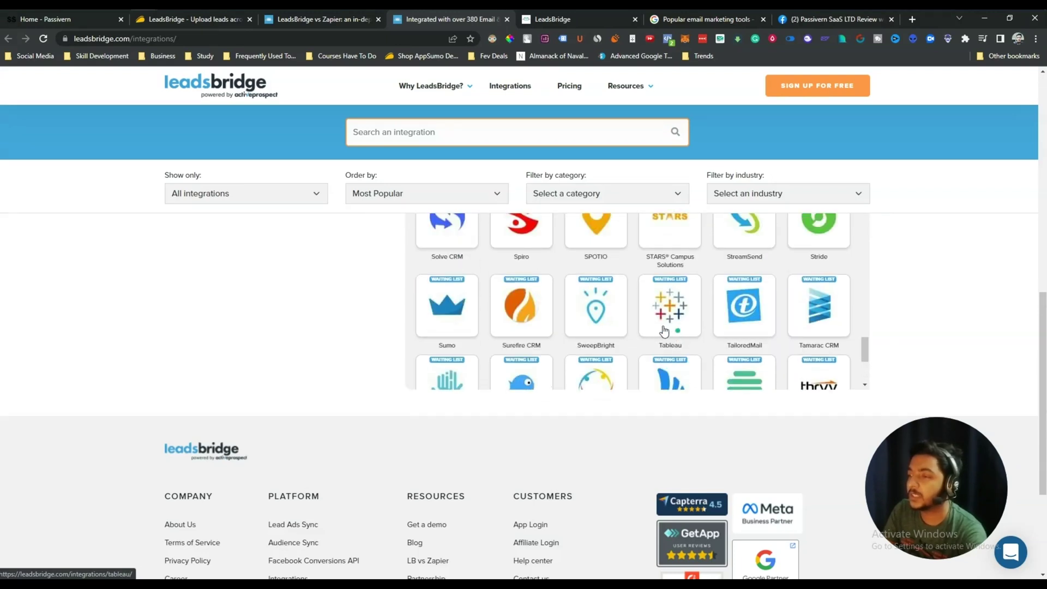
scroll(616, 299, "up", 6)
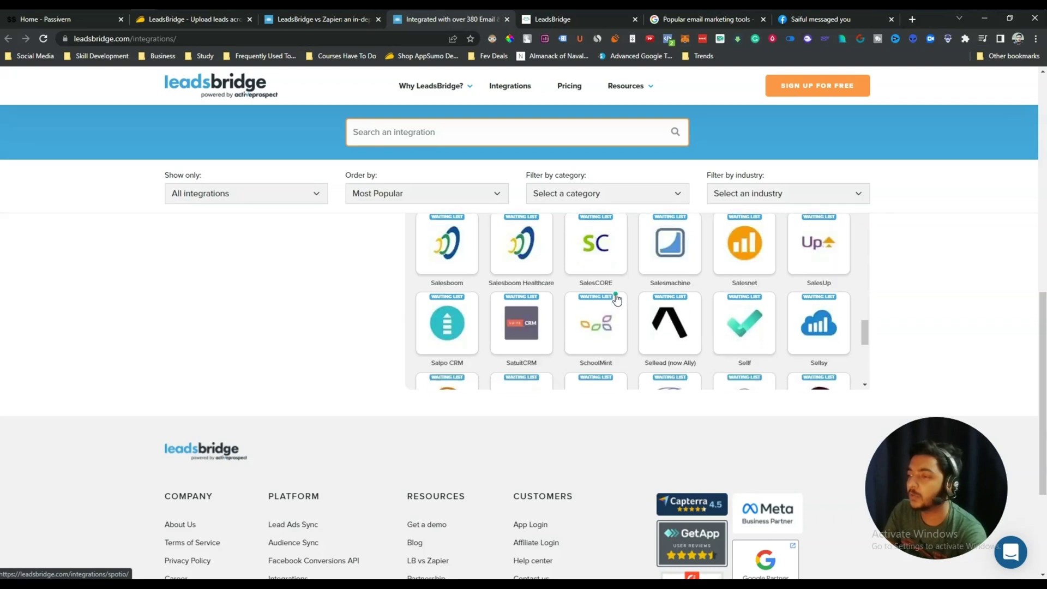
scroll(616, 299, "up", 10)
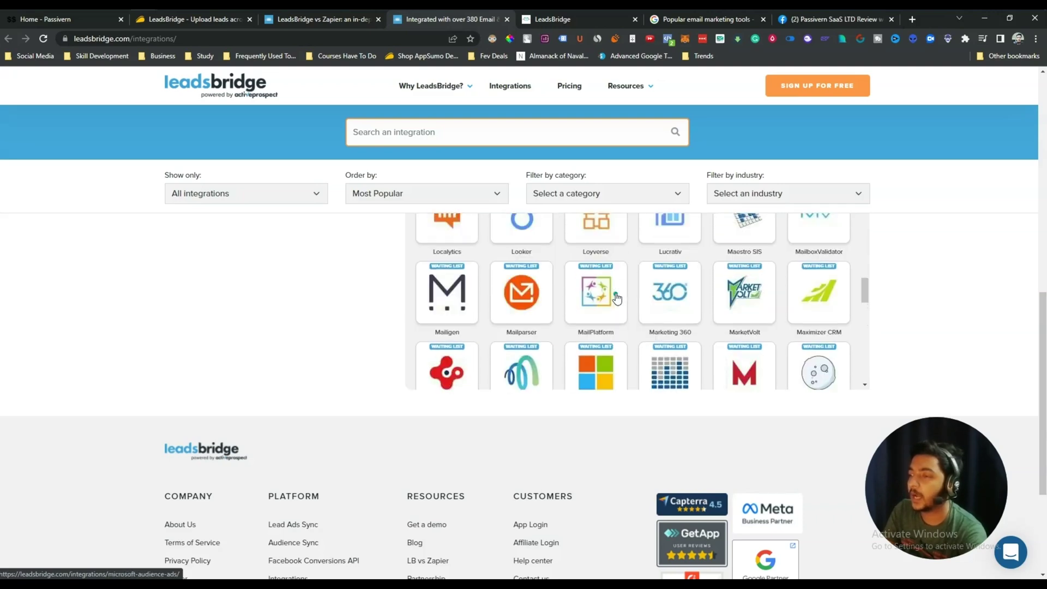
scroll(616, 297, "up", 10)
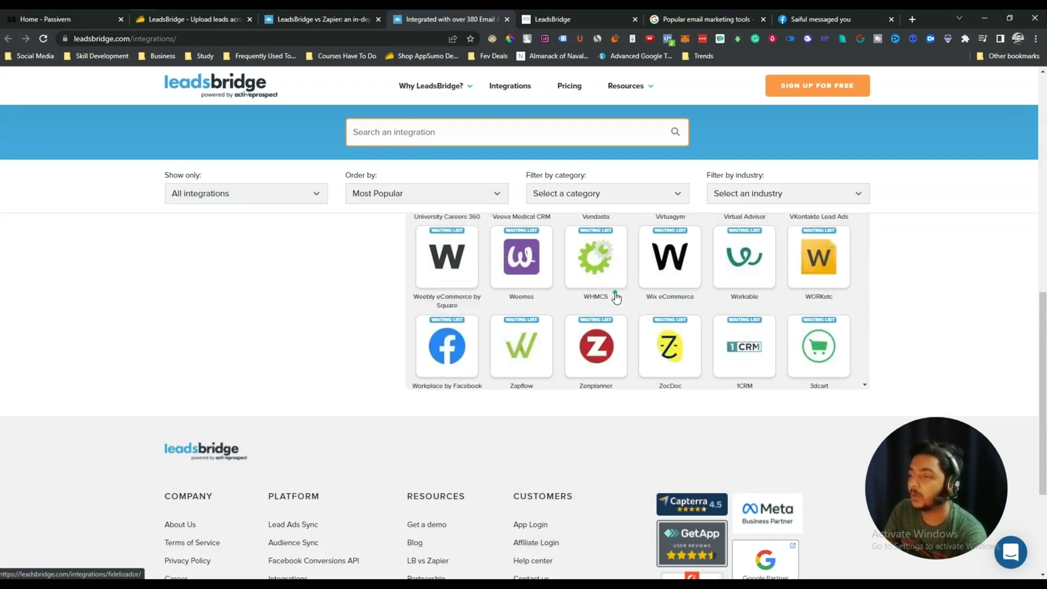
scroll(633, 294, "up", 10)
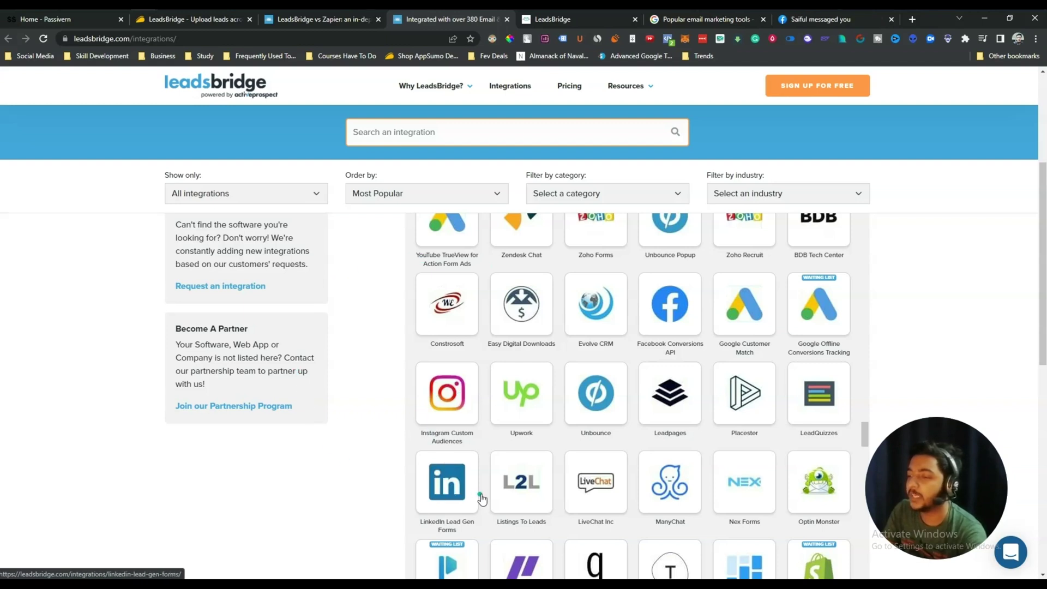
scroll(720, 467, "down", 1)
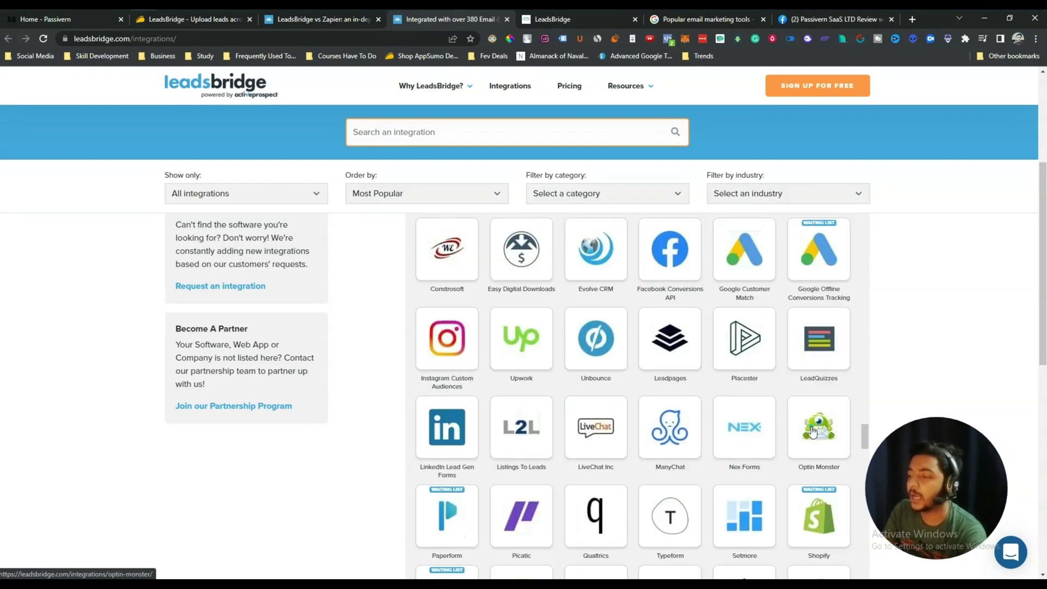
scroll(544, 387, "up", 1)
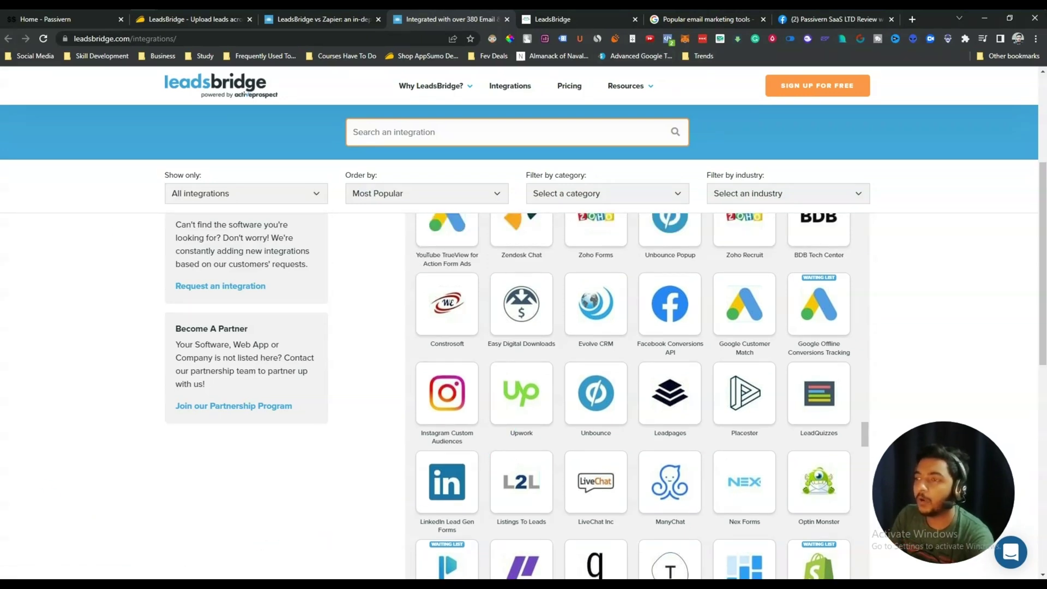
From the LeadsBridge Bridges dashboard, choose Create new Bridge
left_click(552, 16)
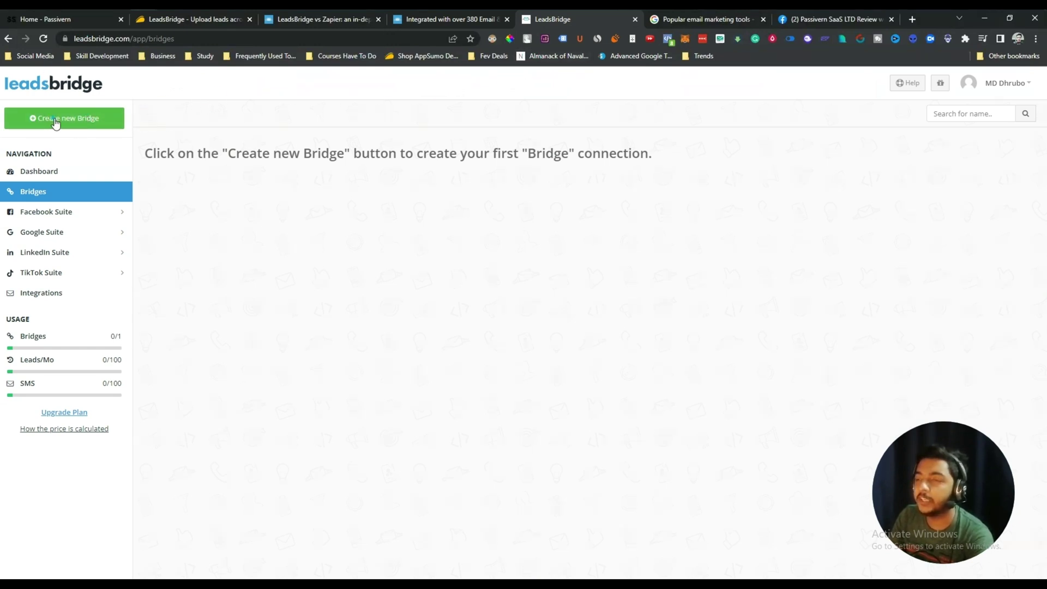
left_click(35, 124)
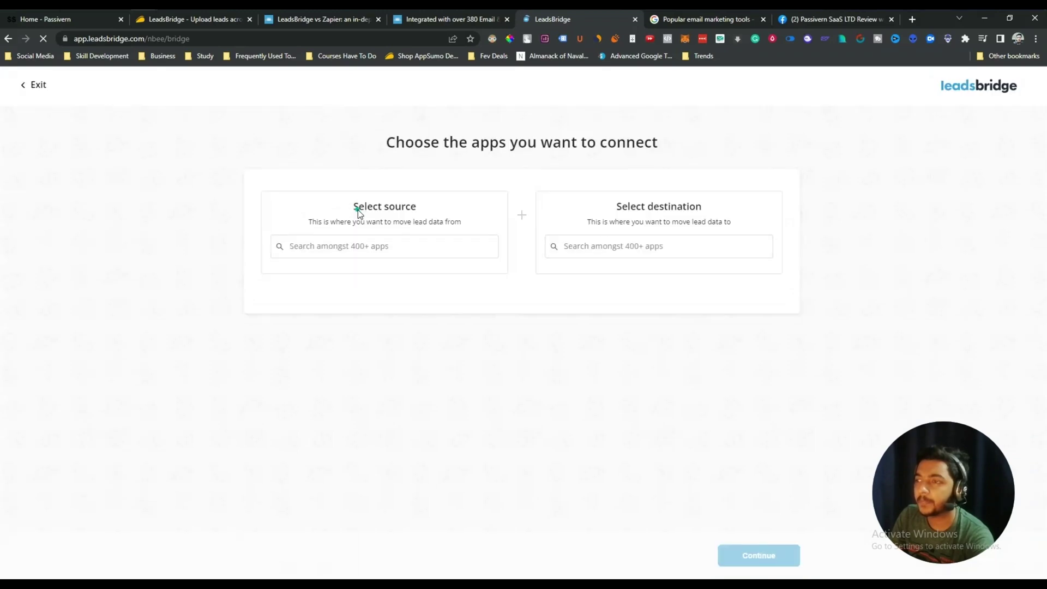
left_click_drag(355, 207, 427, 207)
left_click_drag(620, 206, 705, 209)
left_click(358, 245)
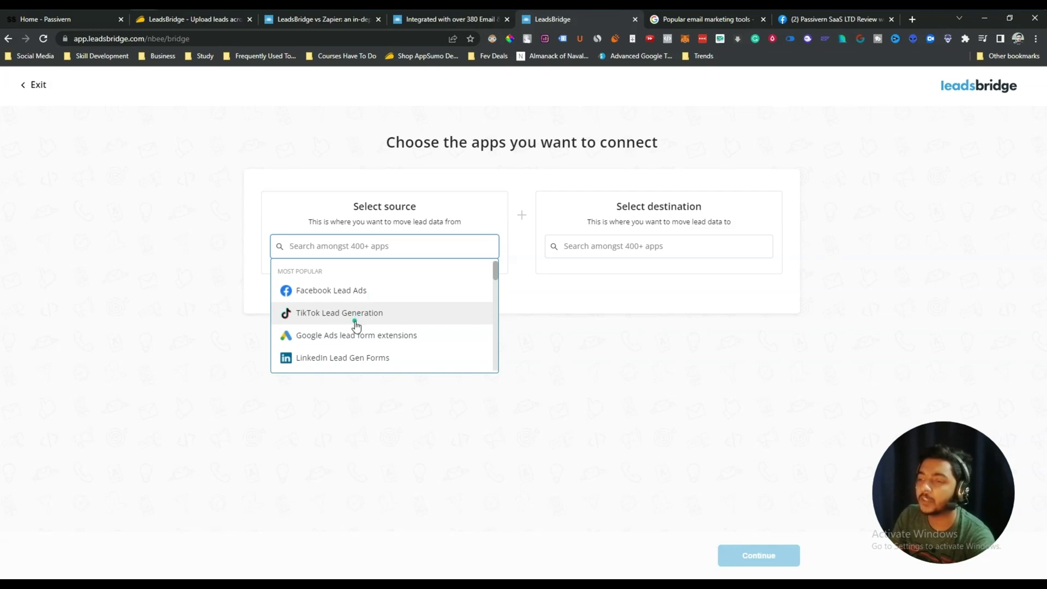
scroll(355, 334, "down", 2)
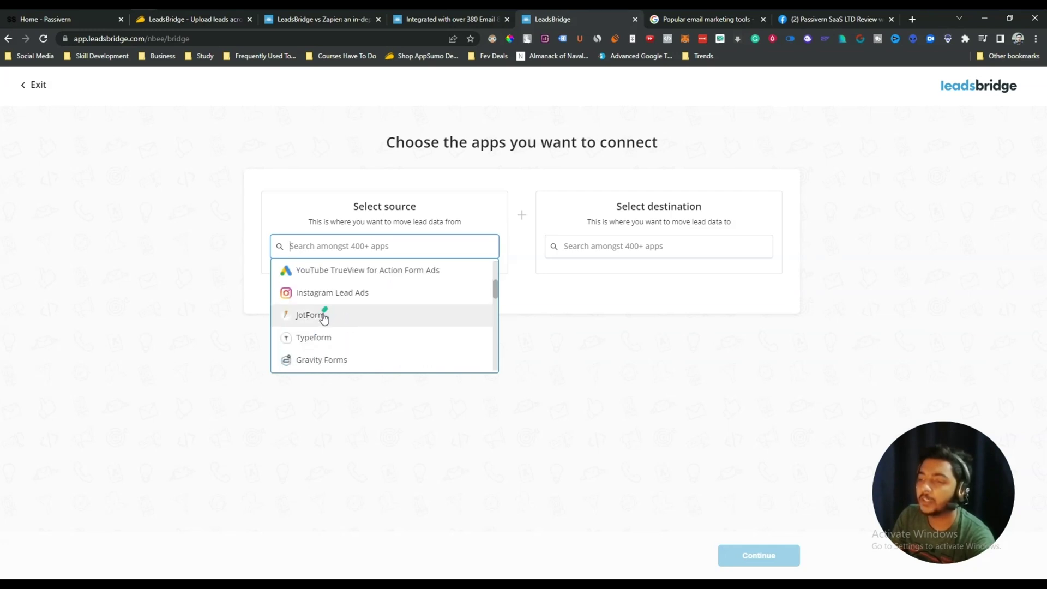
scroll(323, 319, "down", 6)
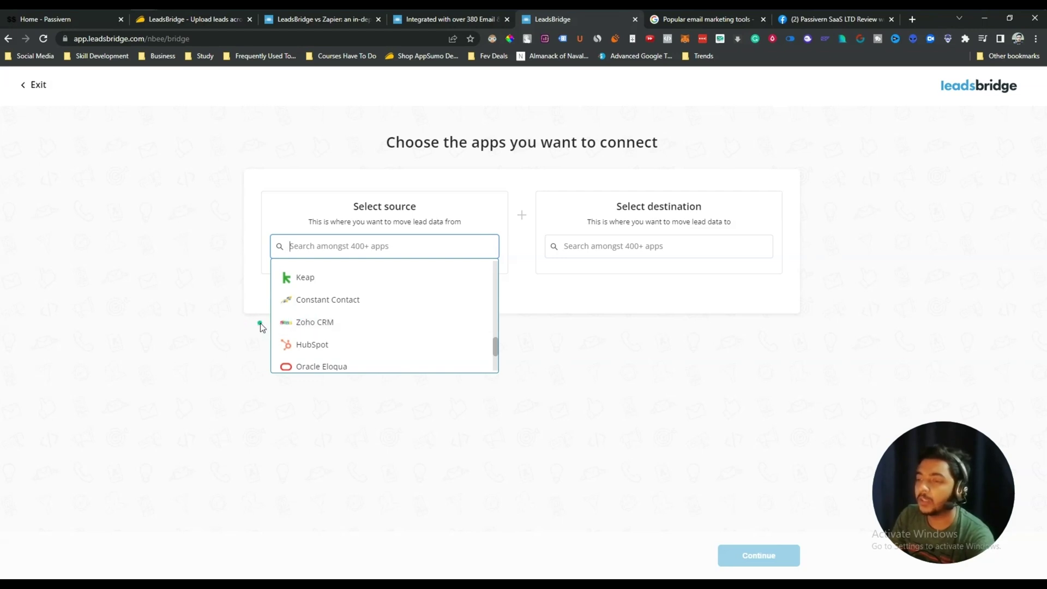
left_click(329, 249)
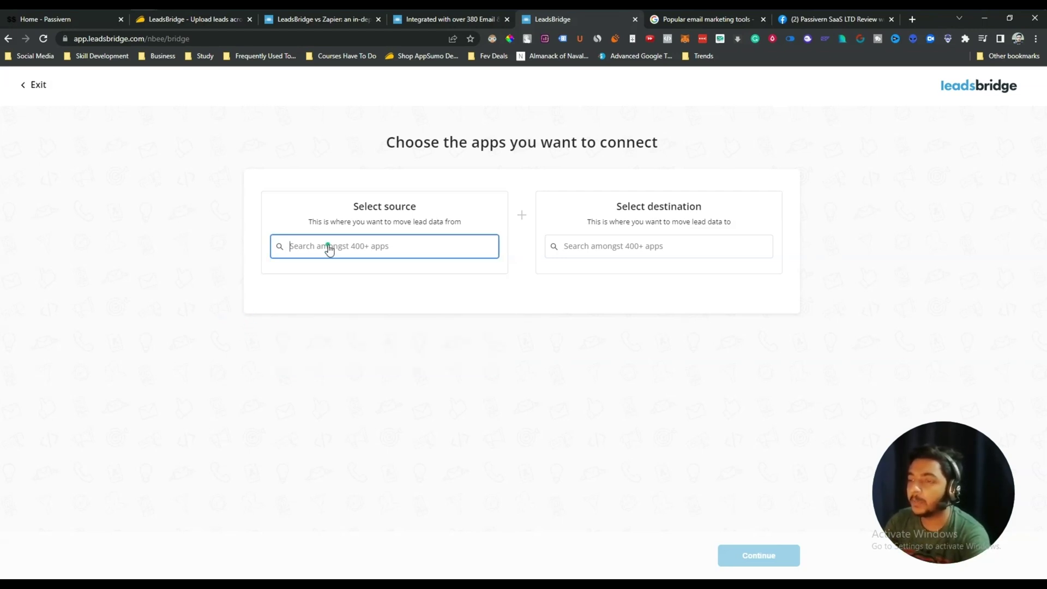
Search the source apps for 'acu' and then 'mail', clearing each search
type("acu")
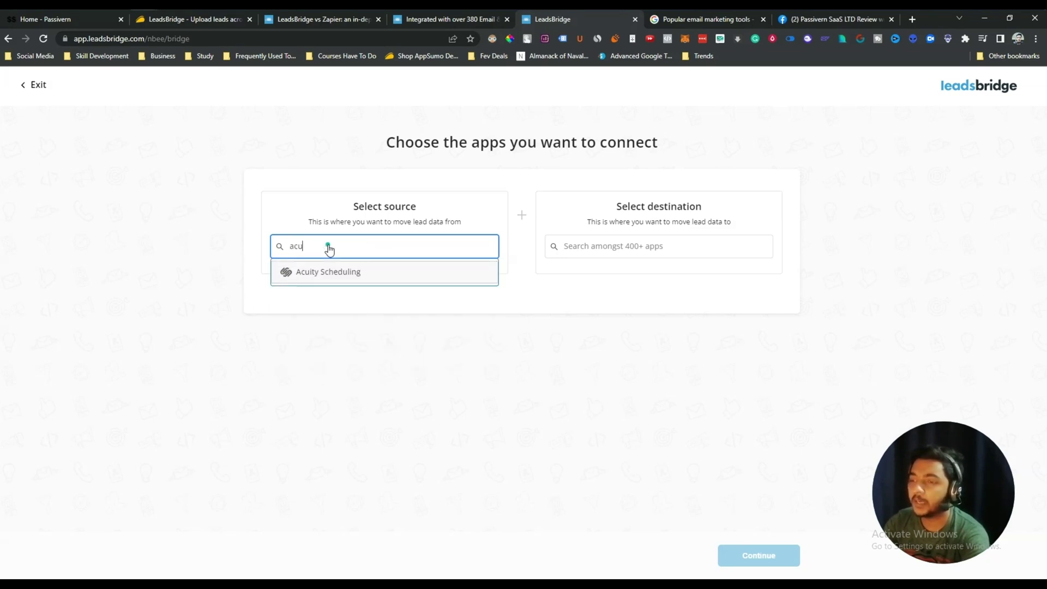
key("BackSpace")
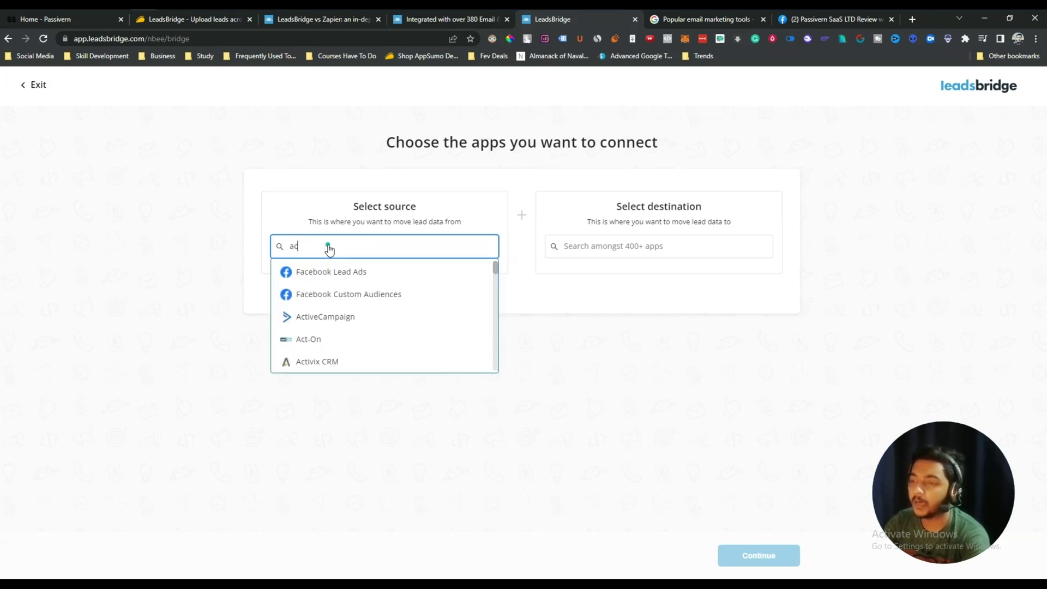
key("BackSpace")
key("BackSpace")
type("m")
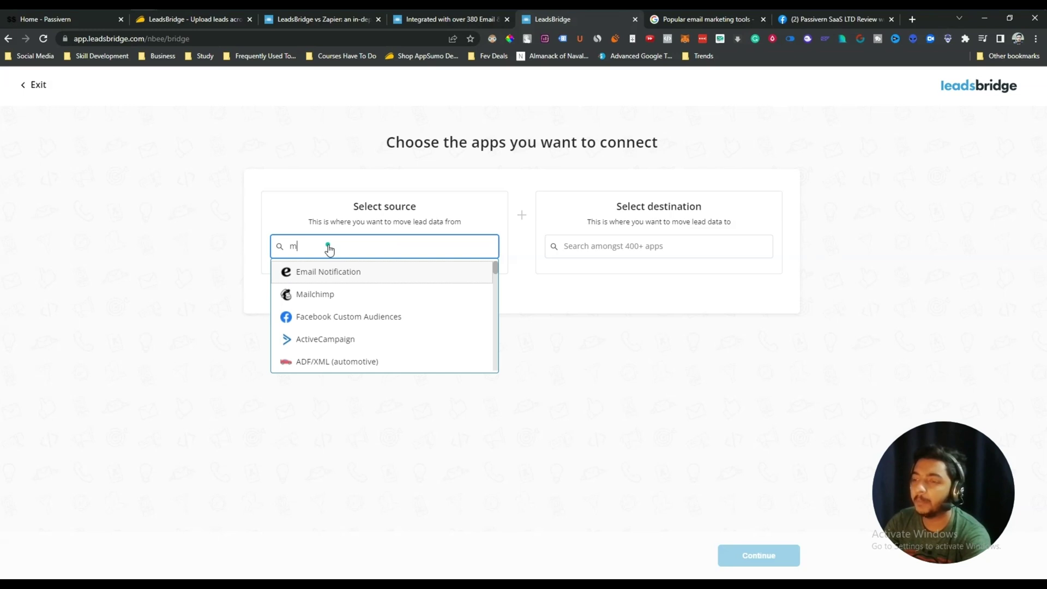
type("ail")
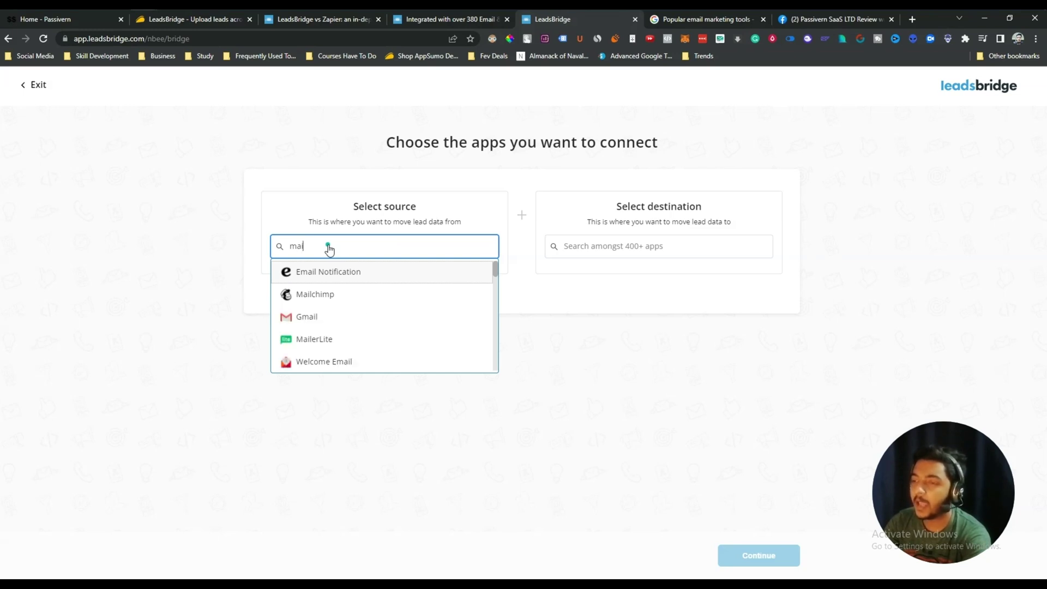
key("BackSpace")
key("BackSpace")
key("BackSpace")
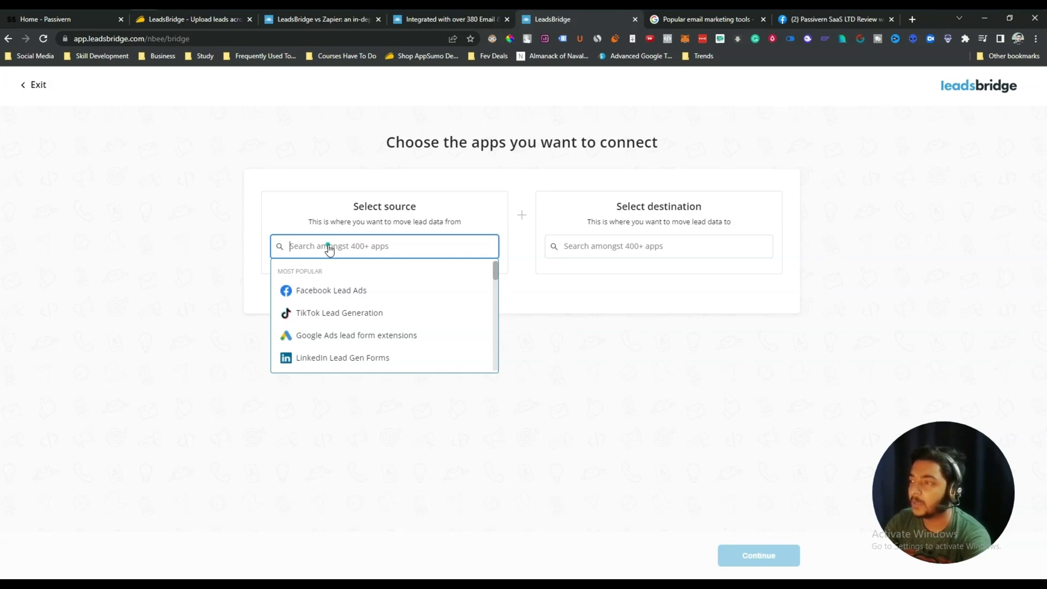
Search the source apps for 'instant' and 'optinly', then empty the search box
type("ins")
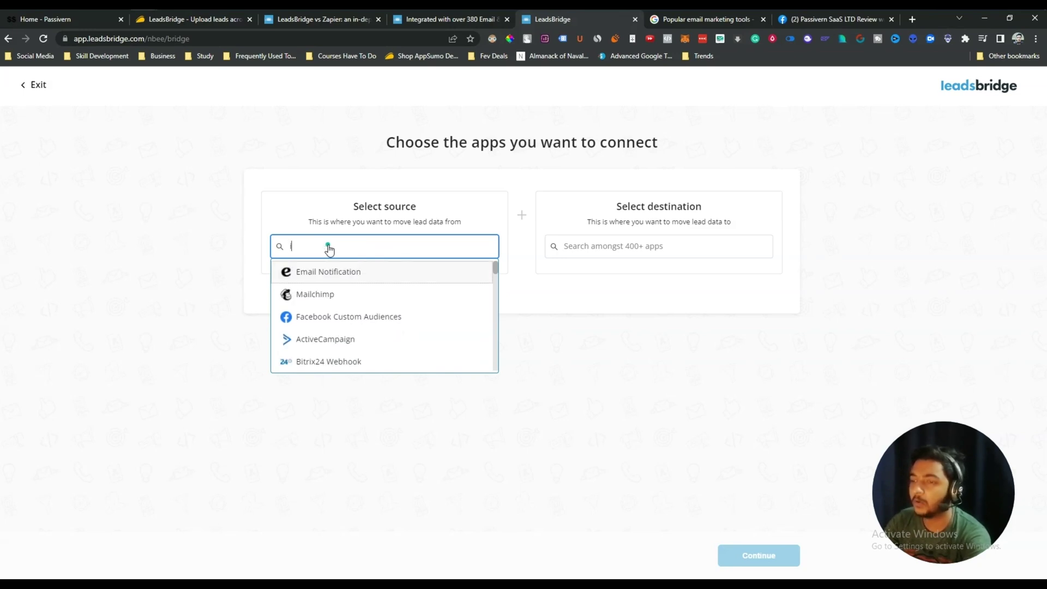
type("ys")
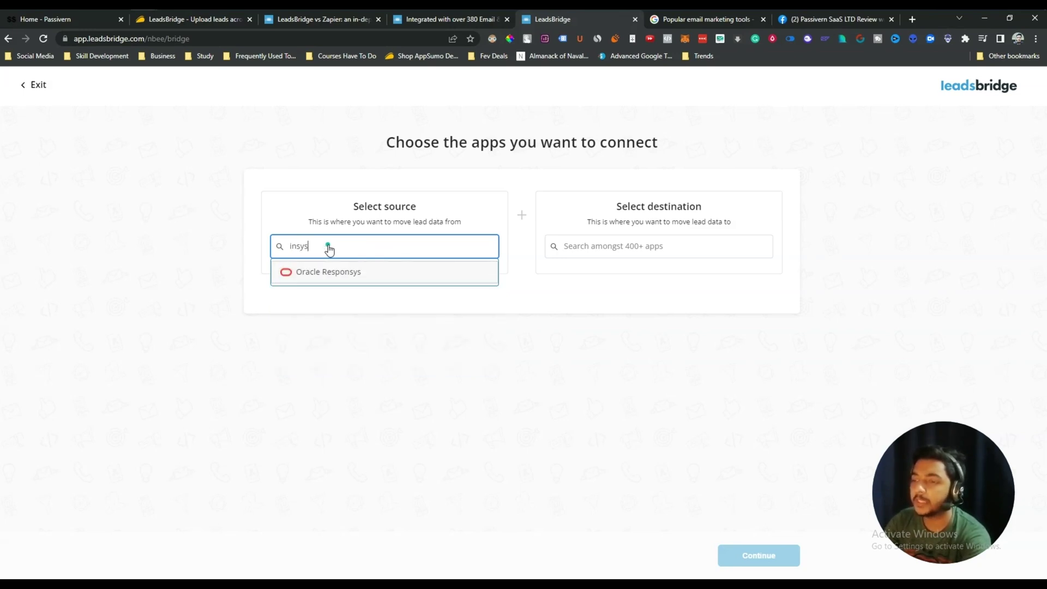
key("BackSpace")
key("BackSpace")
key("BackSpace")
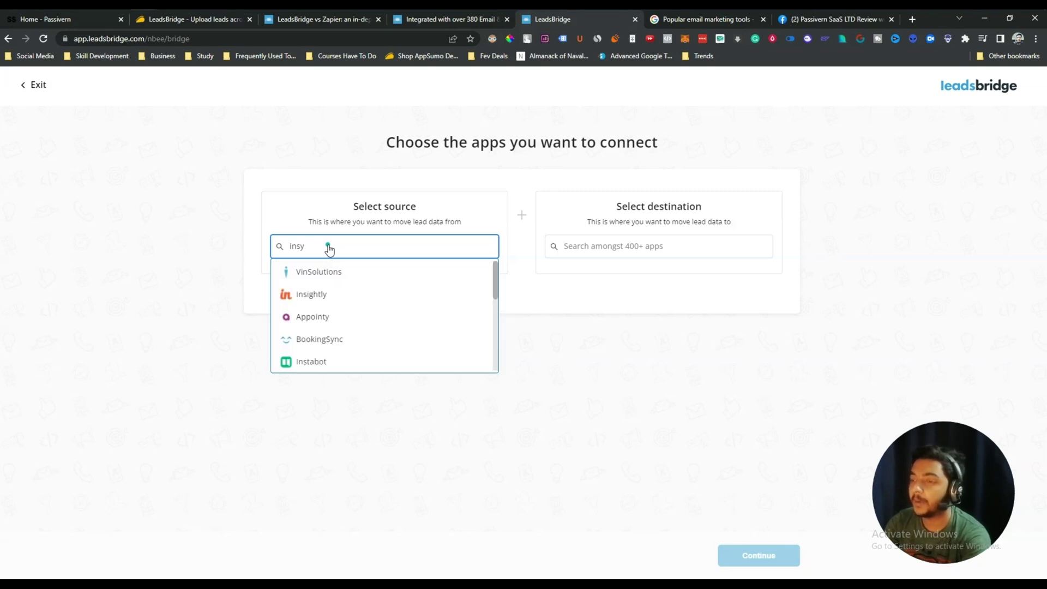
type("stant")
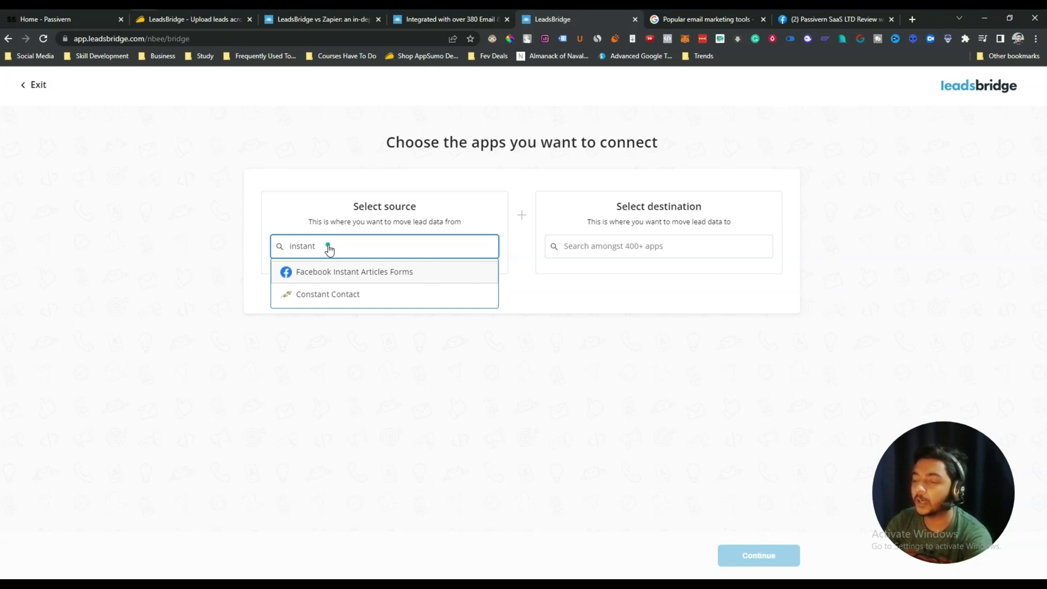
key("BackSpace")
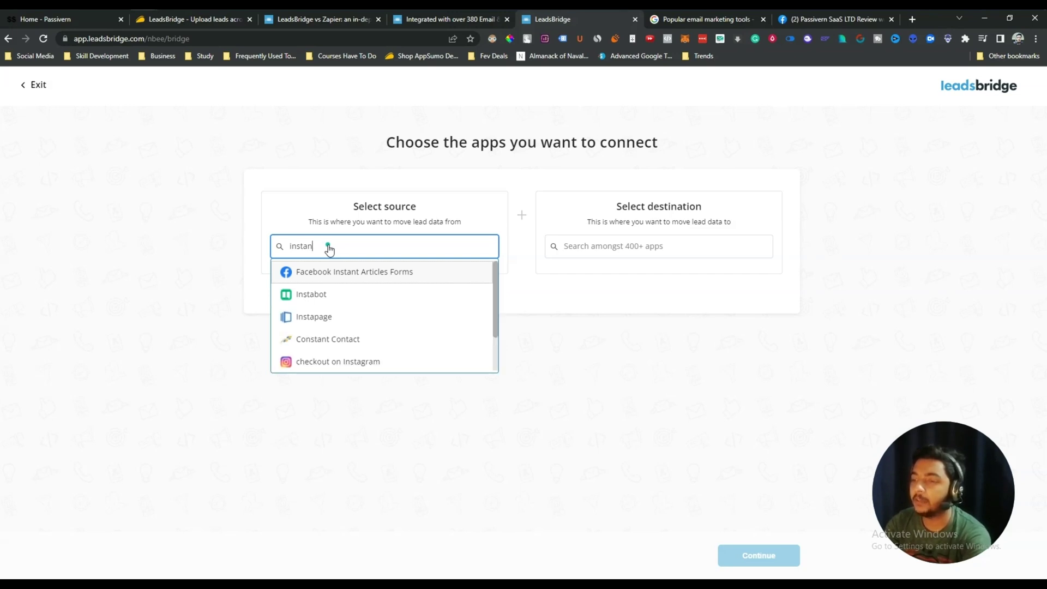
key("BackSpace")
key("BackSpace")
key("BackSpace")
key("BackSpace")
key("BackSpace")
key("BackSpace")
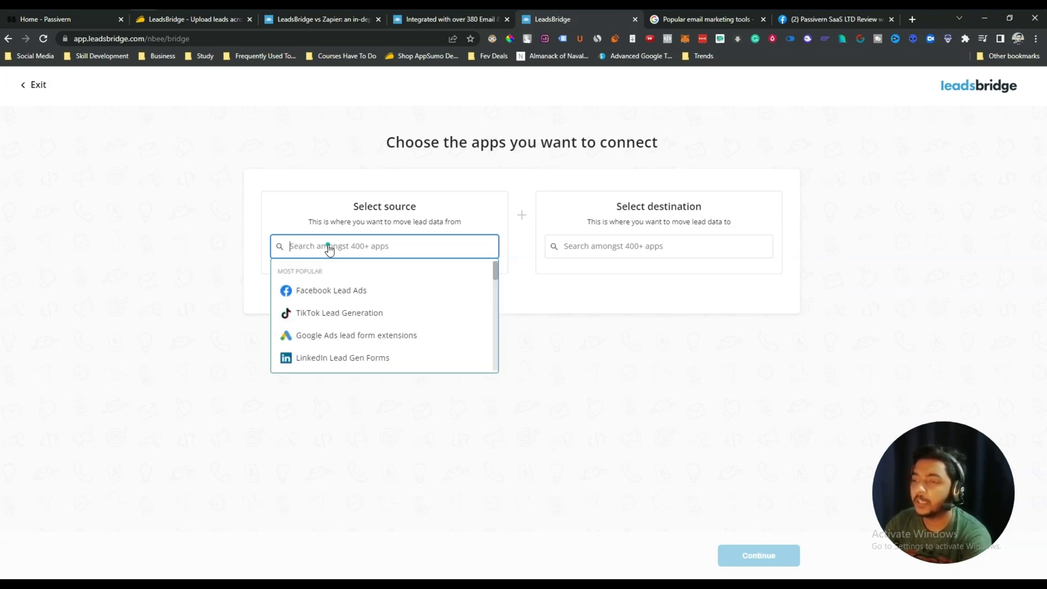
type("optin")
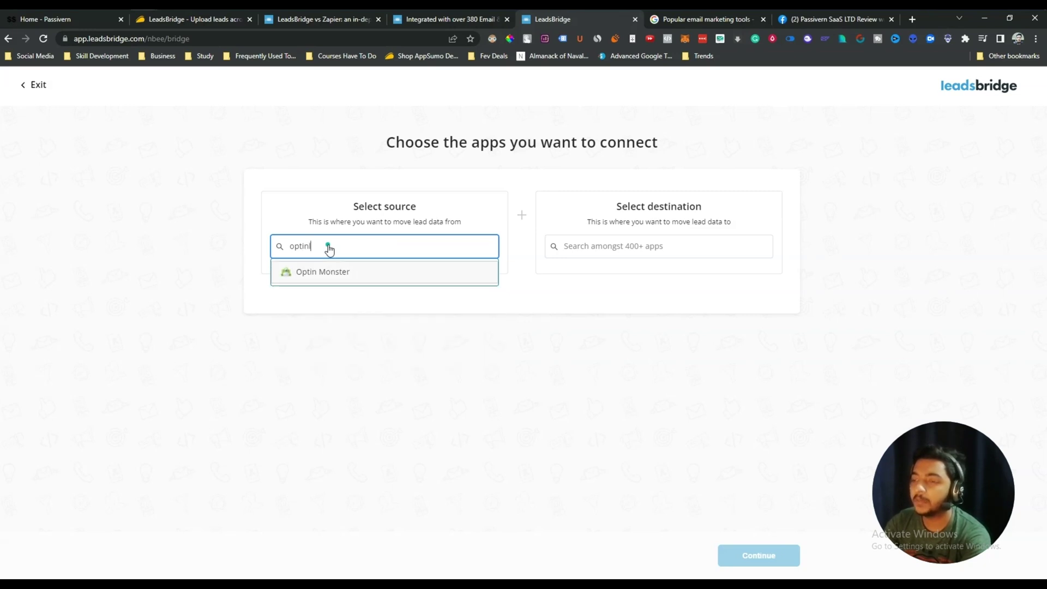
type("ly")
key("BackSpace")
key("BackSpace")
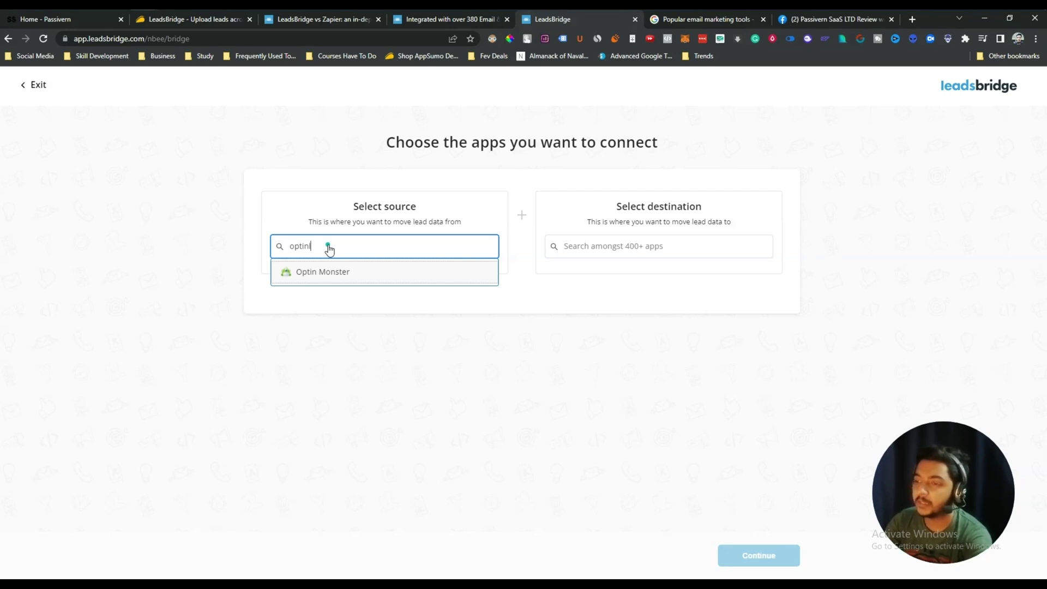
key("BackSpace")
key("BackSpace")
key("BackSpace")
key("BackSpace")
key("BackSpace")
key("BackSpace")
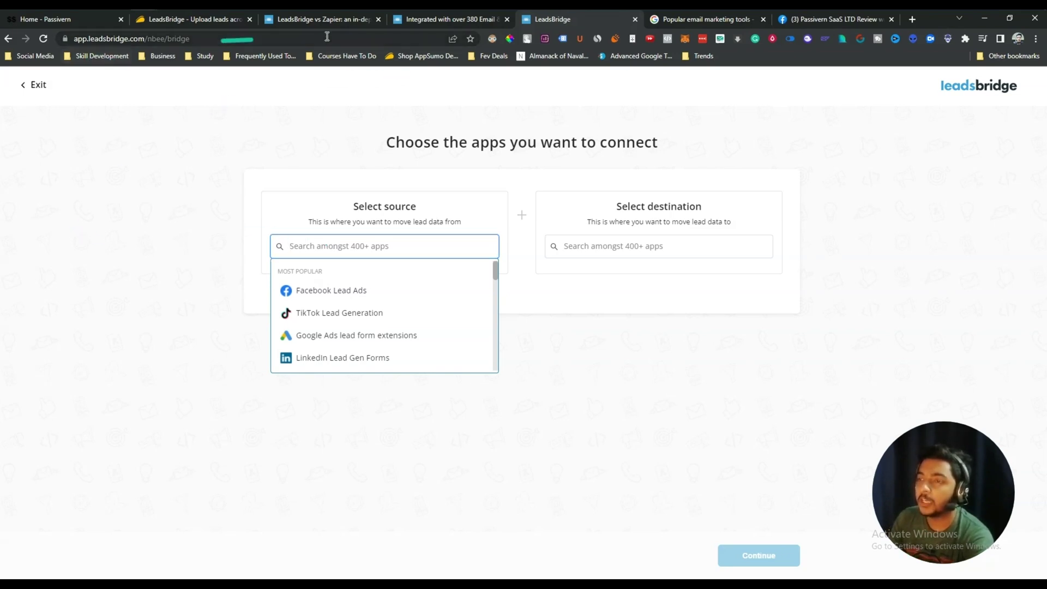
Glance at the integrations page, then return to the 'Choose the apps you want to connect' tab
left_click(449, 20)
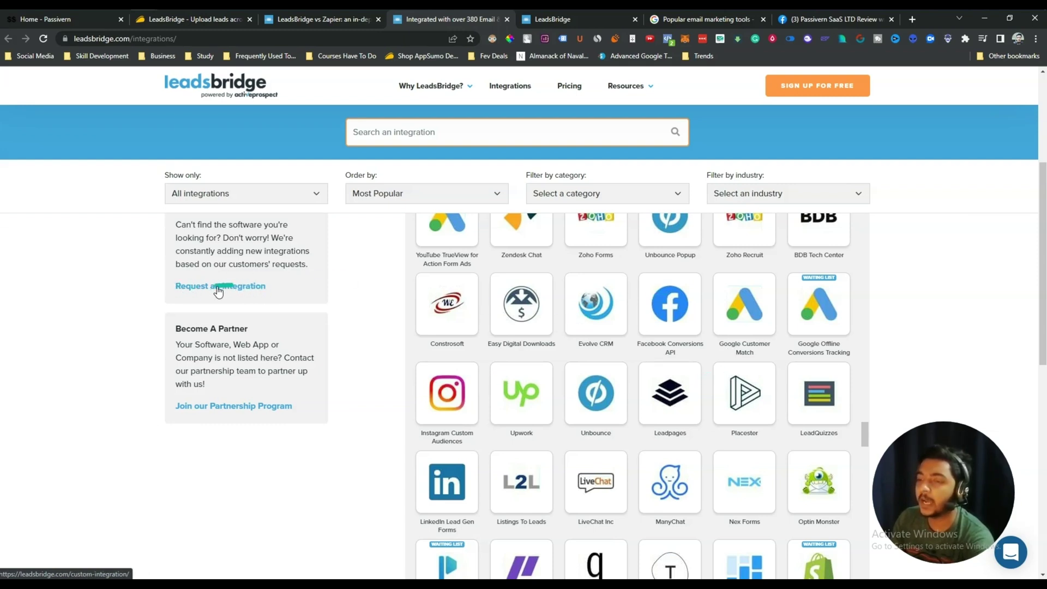
left_click(568, 22)
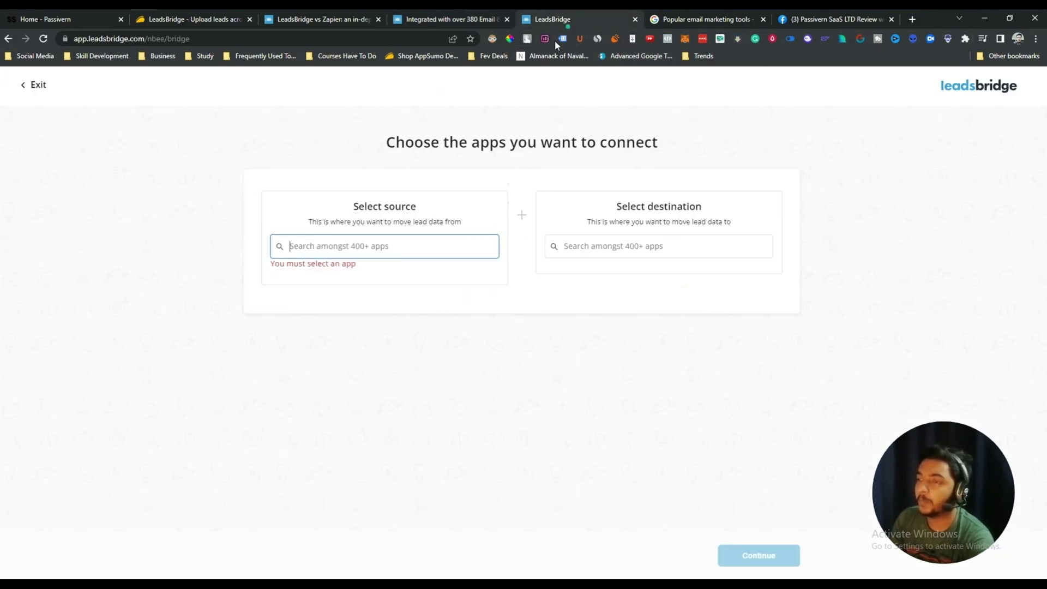
Open the source app list and try the searches 'vbou' and 'se', clearing each
left_click(388, 248)
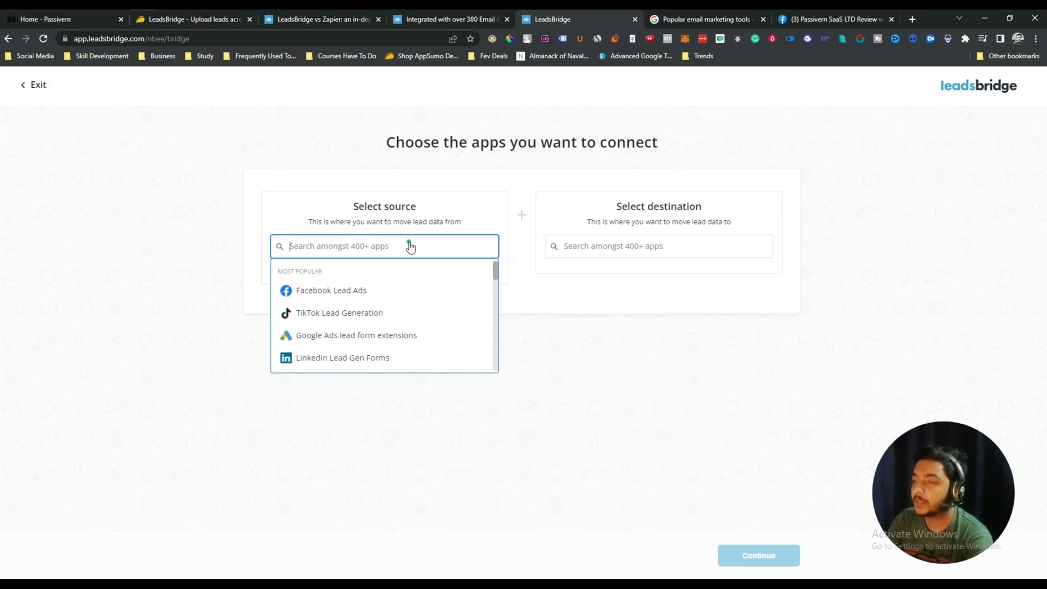
type("v")
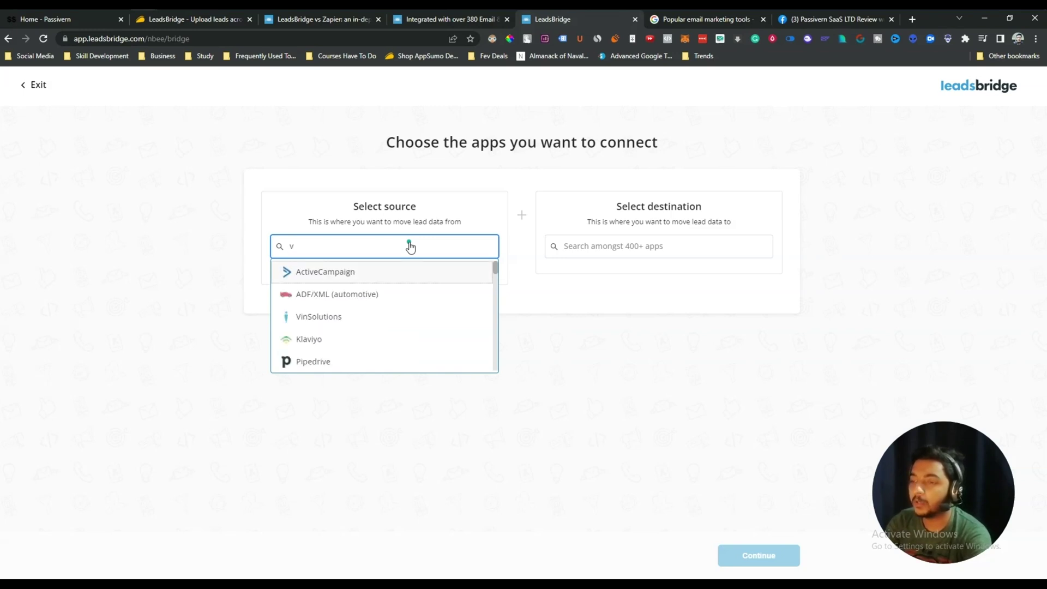
type("bou")
key("BackSpace")
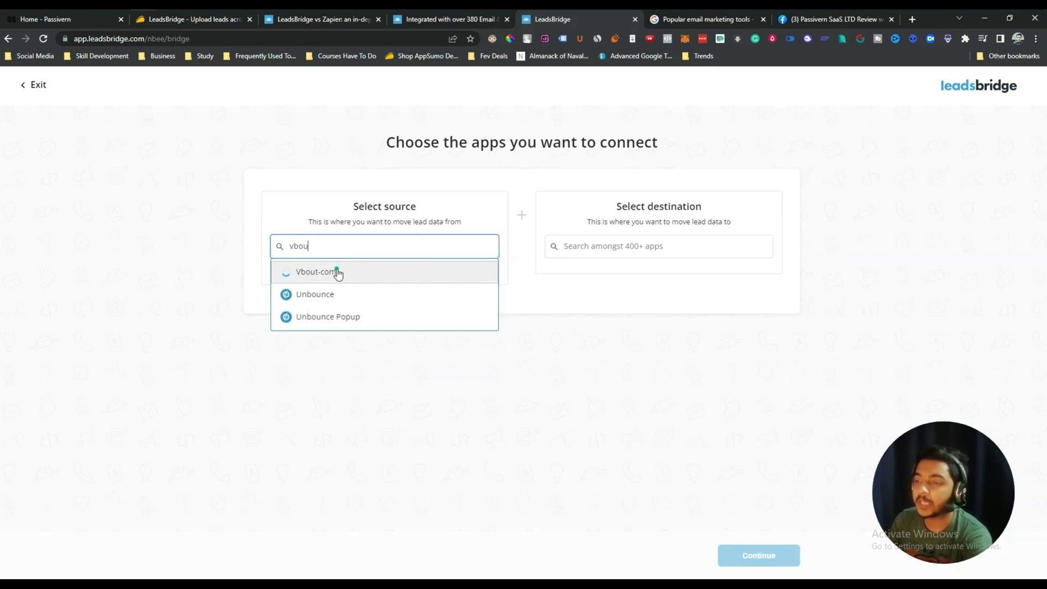
key("BackSpace")
key("BackSpace")
key("BackSpace")
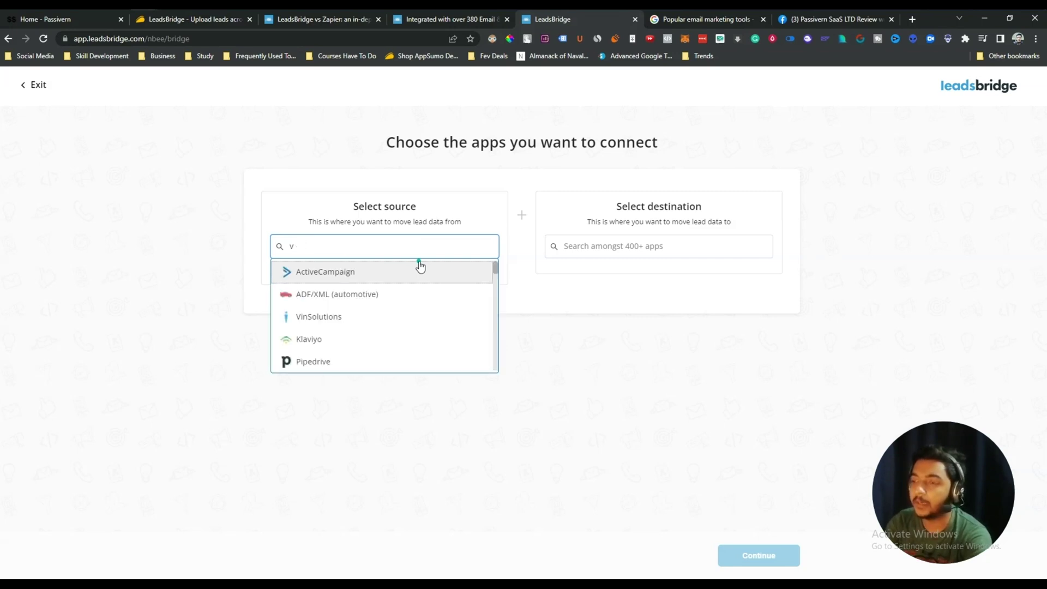
type("se")
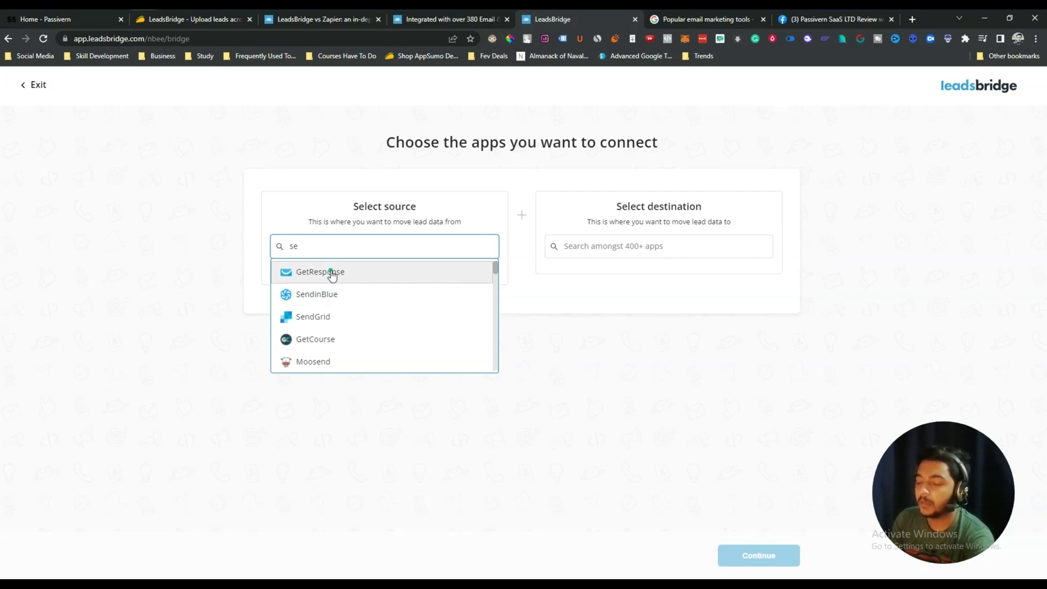
key("BackSpace")
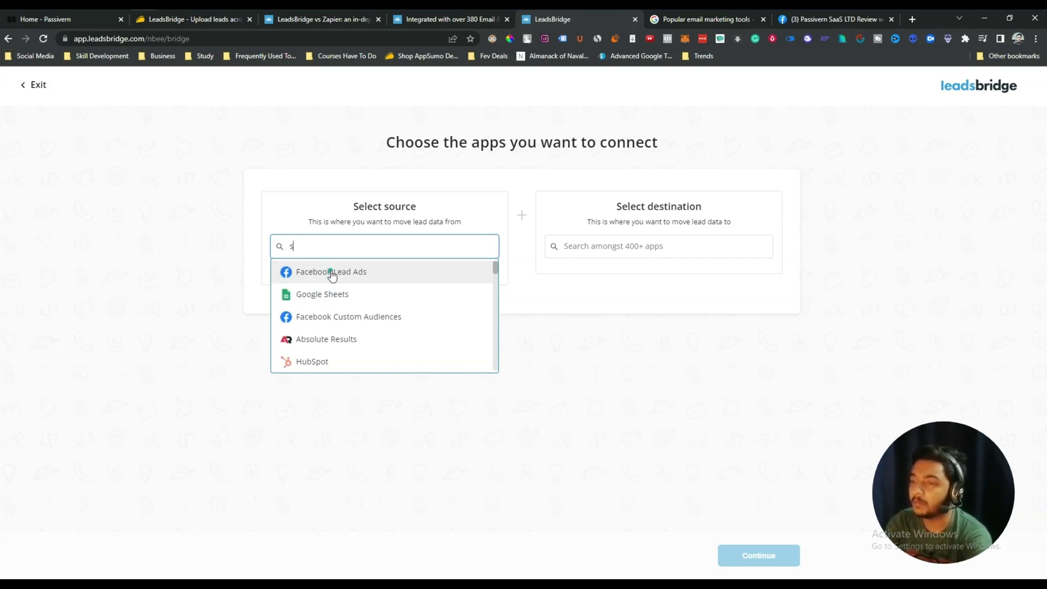
key("BackSpace")
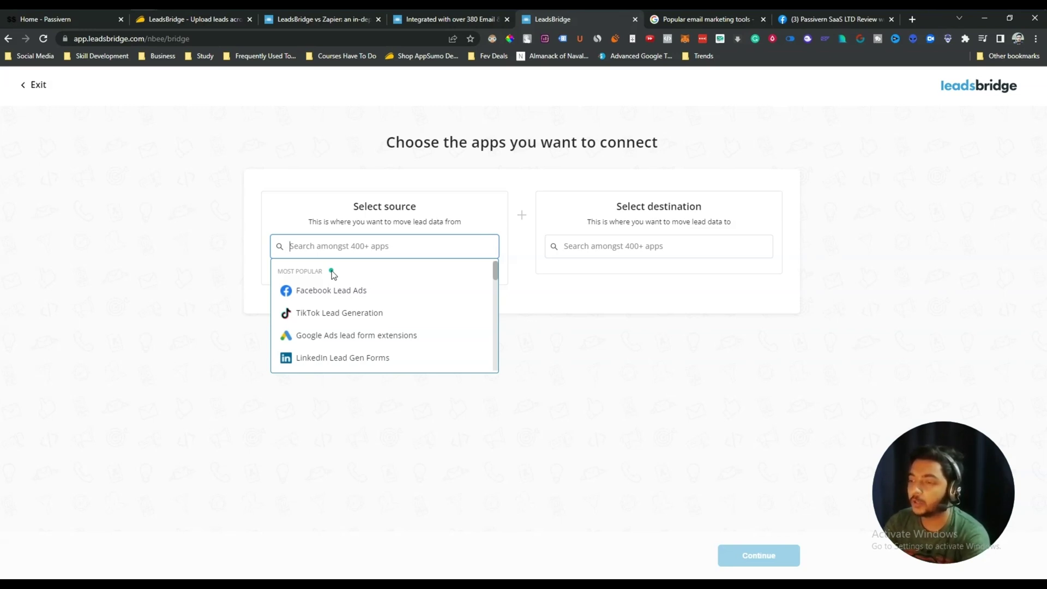
Pick Facebook Lead Ads as the source and SendinBlue, found by searching 'se', as the destination
left_click(330, 291)
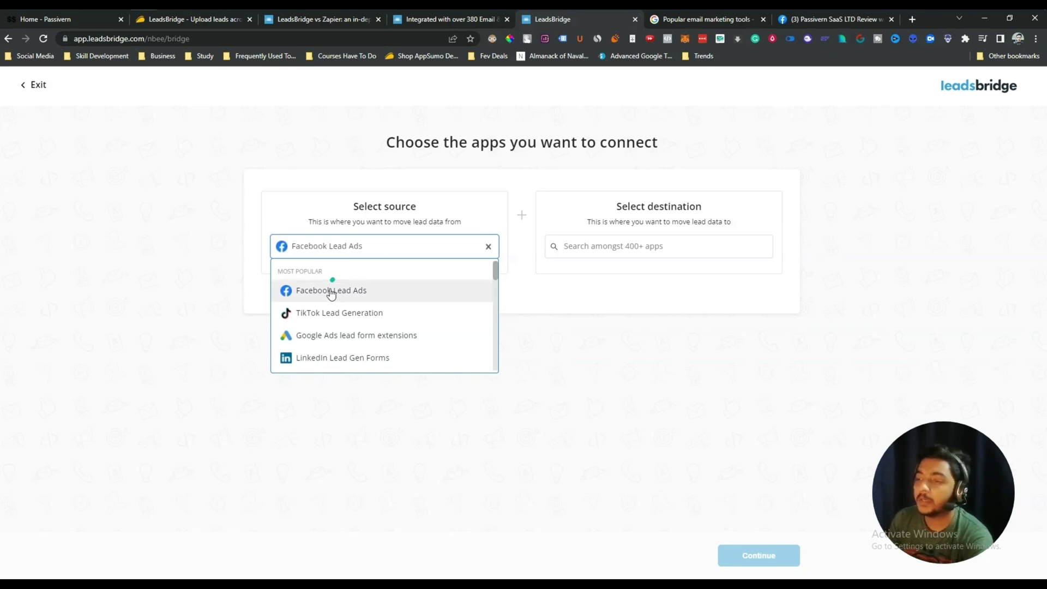
left_click(359, 298)
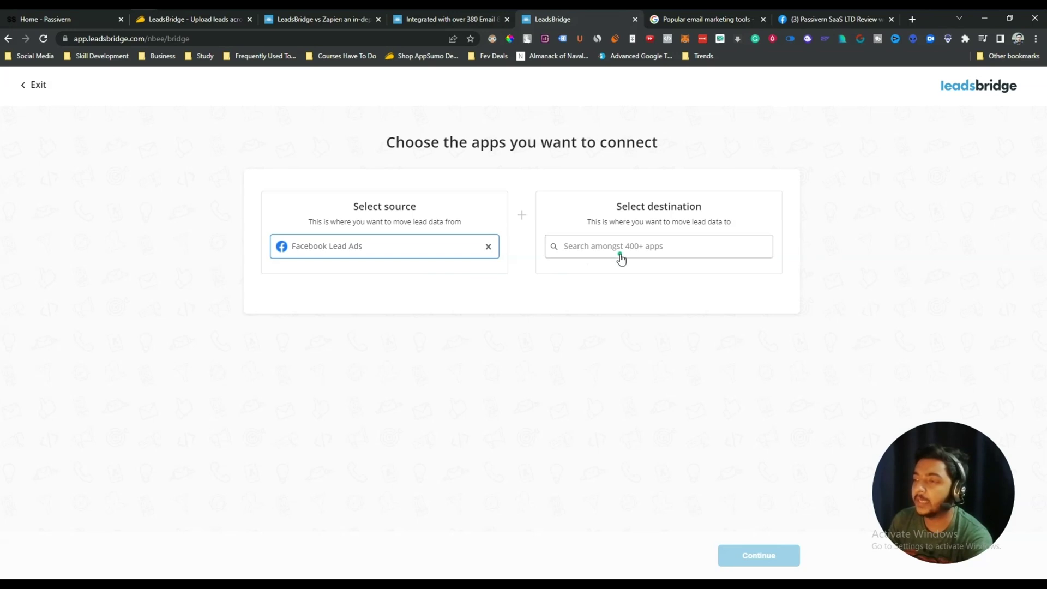
left_click(622, 256)
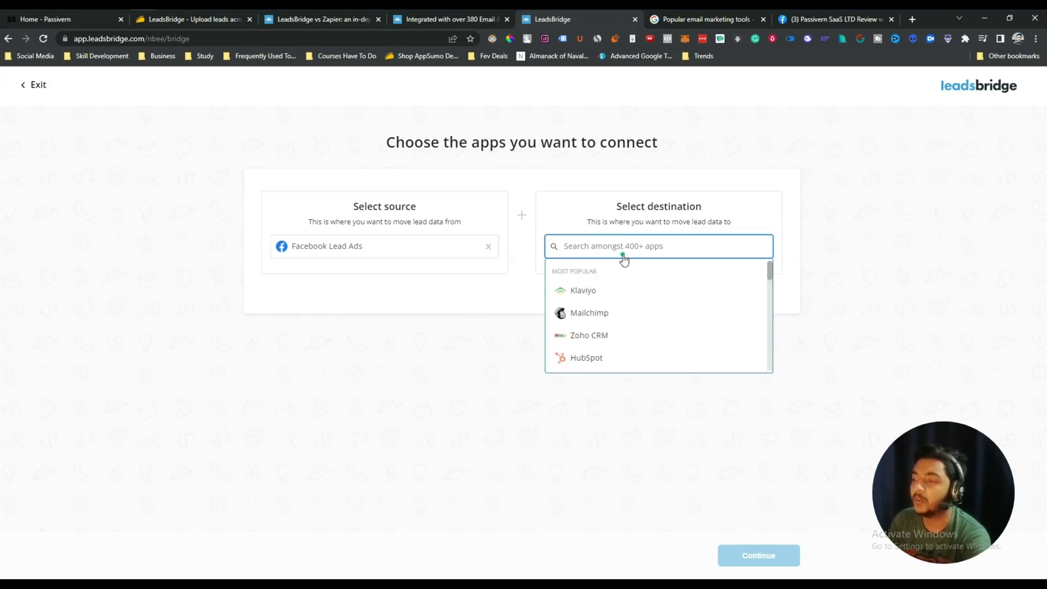
type("se")
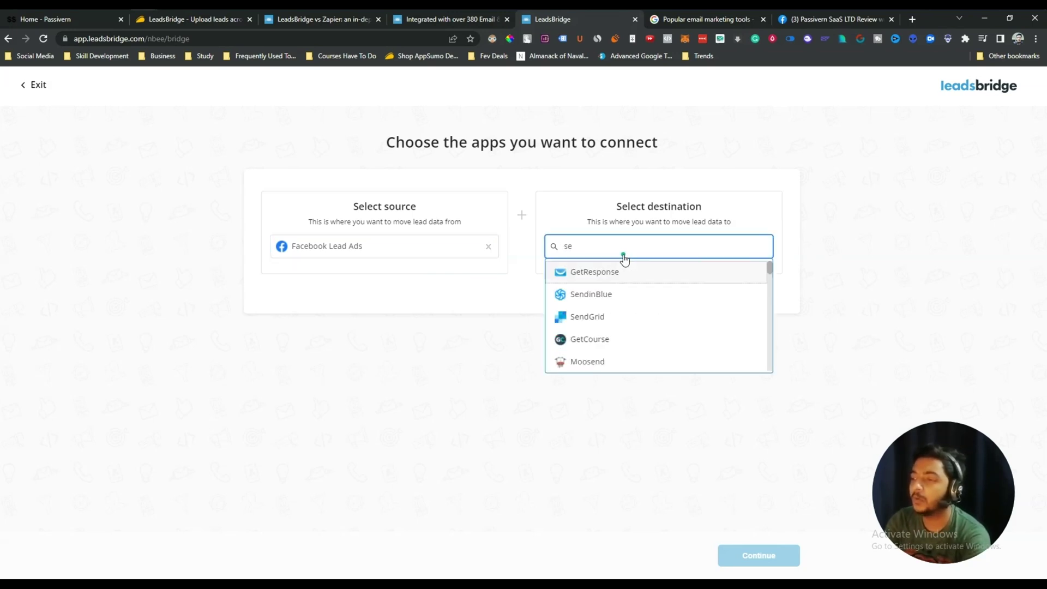
left_click(611, 295)
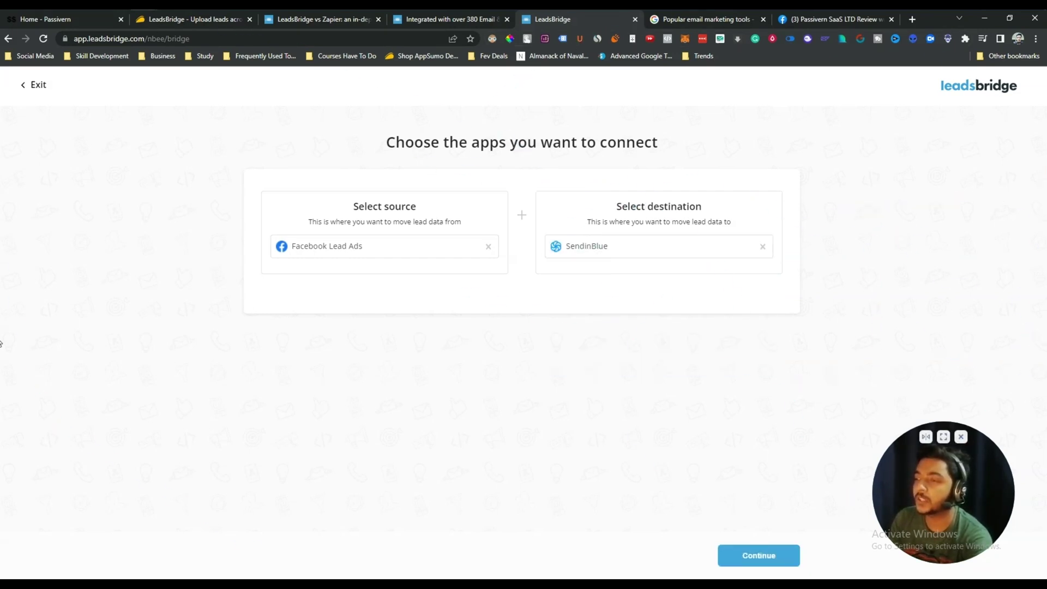
Continue, compare the Simple and Complex bridge descriptions, and choose Simple bridge
left_click(759, 556)
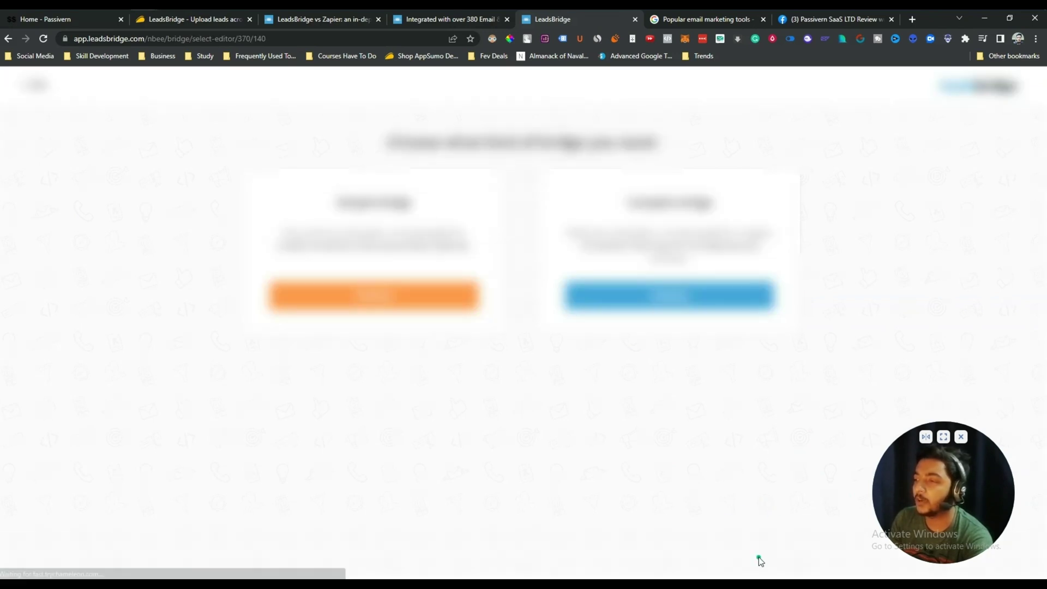
left_click_drag(348, 205, 607, 200)
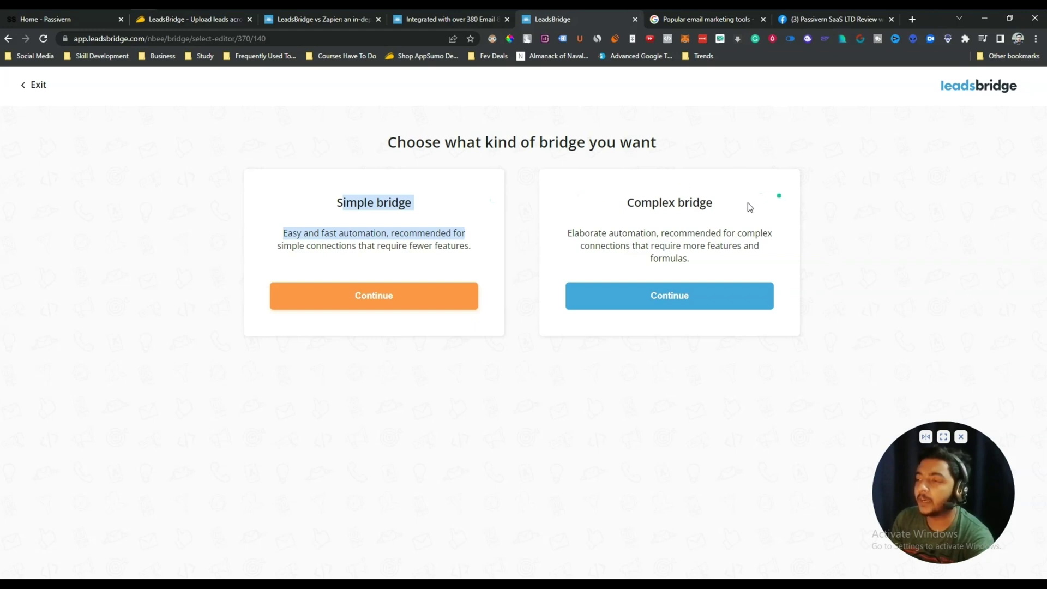
left_click_drag(748, 206, 605, 201)
left_click(605, 201)
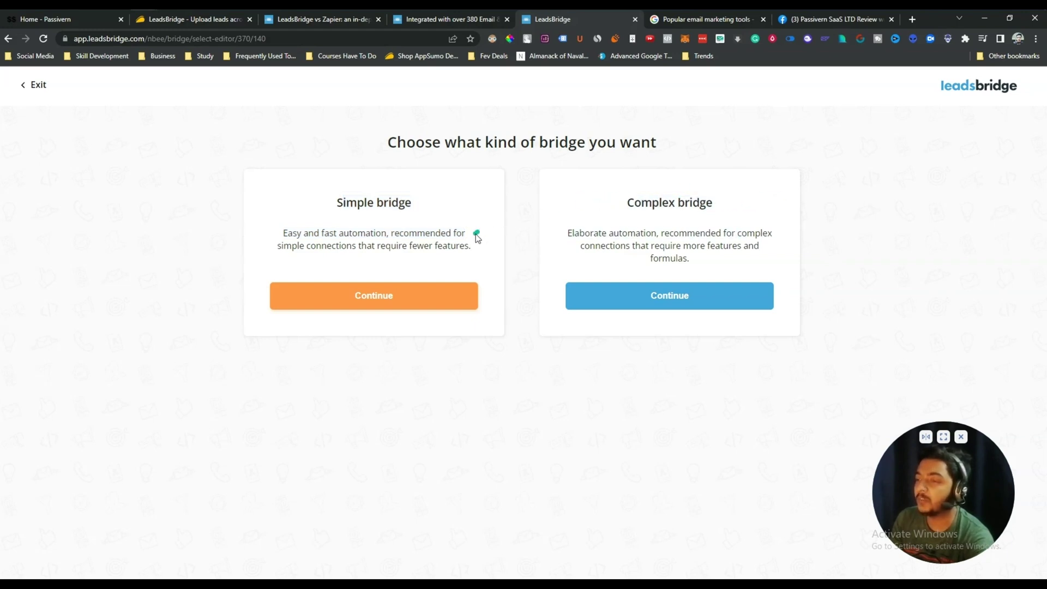
left_click_drag(335, 203, 432, 205)
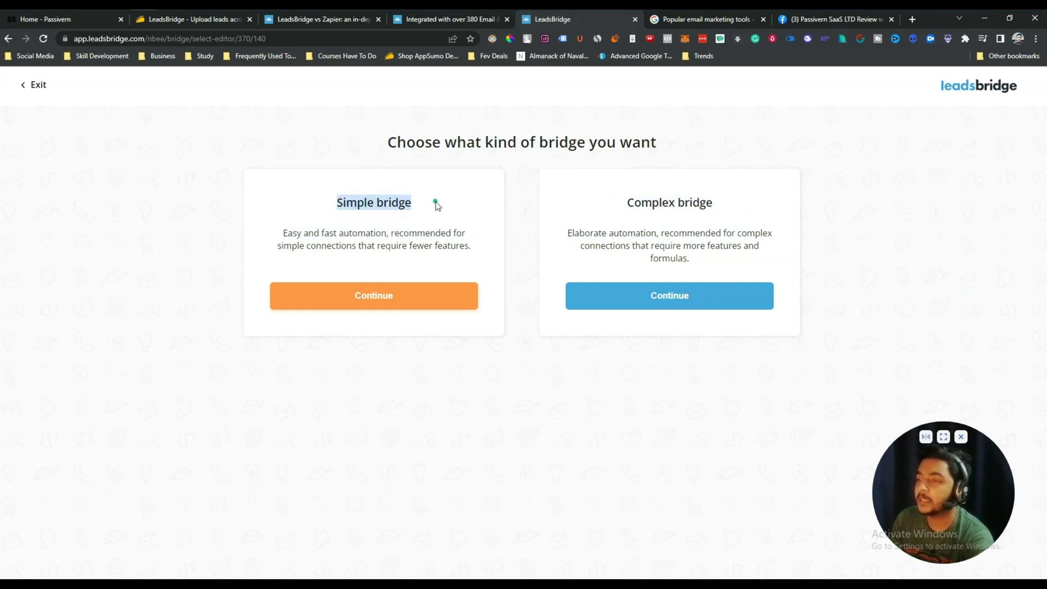
left_click_drag(713, 204, 627, 201)
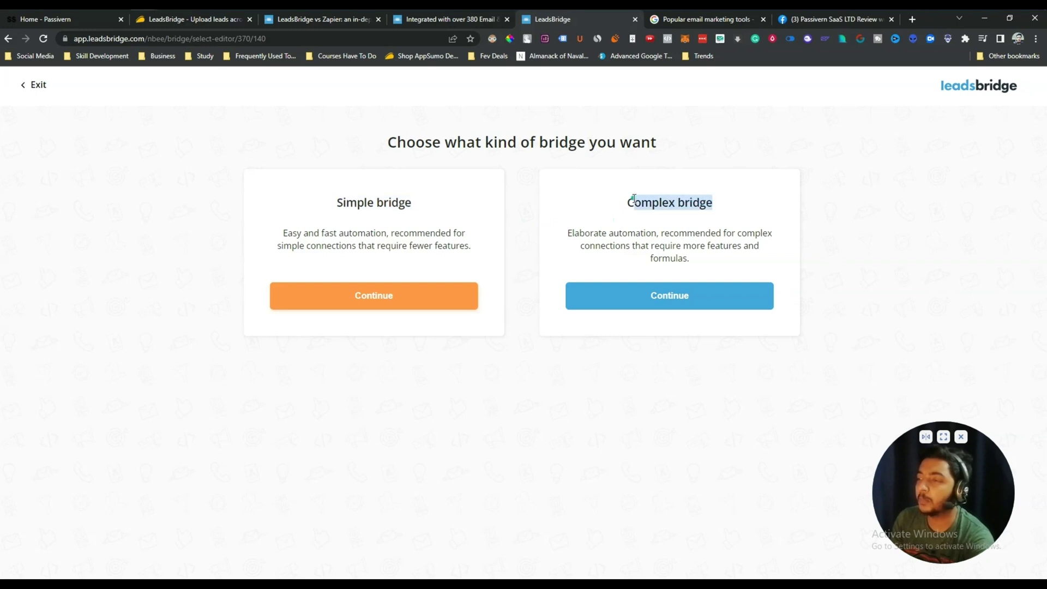
left_click(630, 200)
left_click(368, 299)
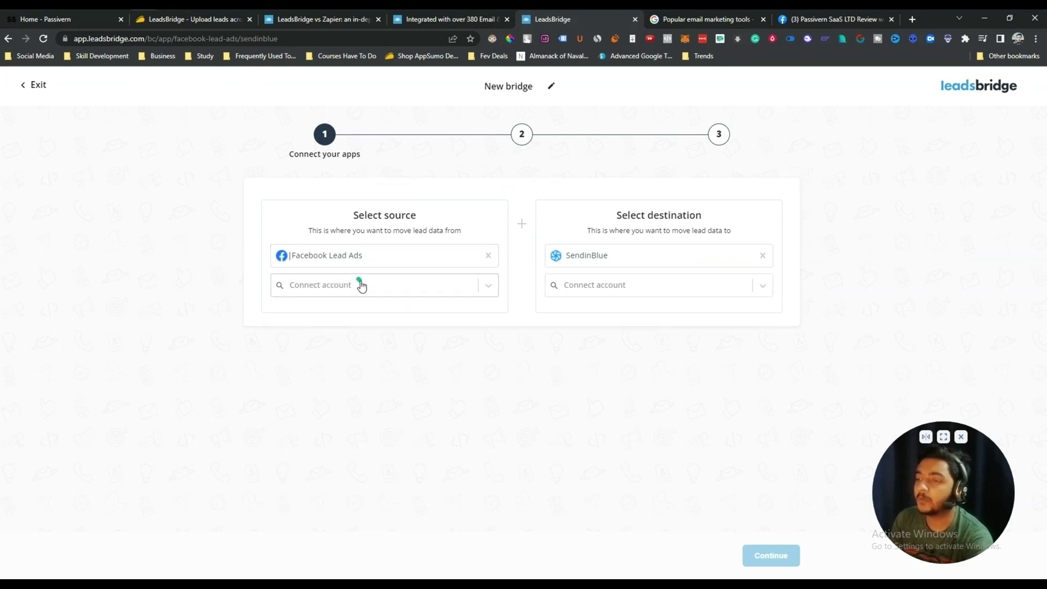
left_click(362, 287)
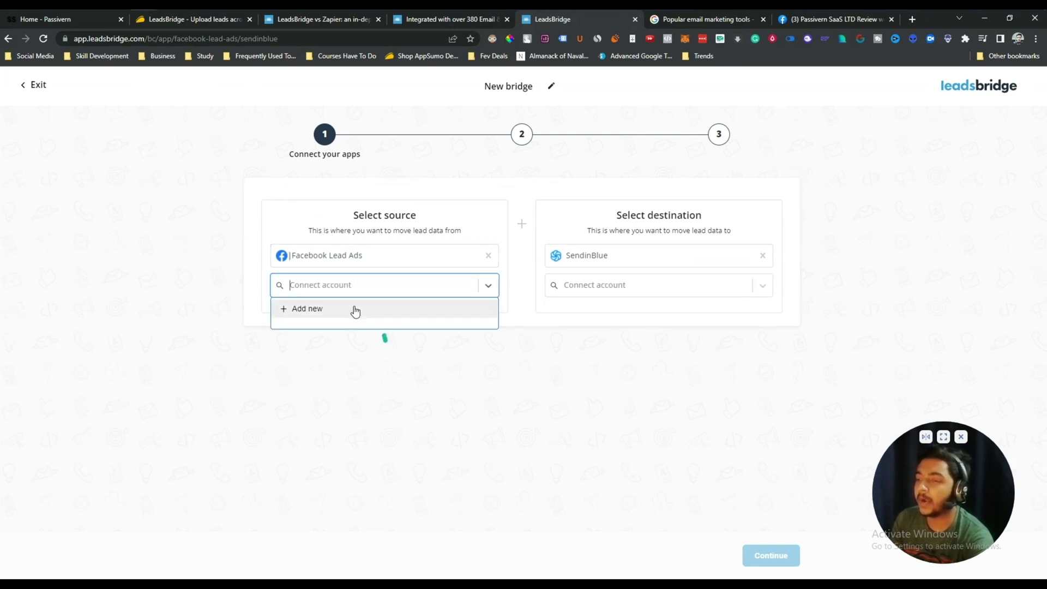
left_click(331, 309)
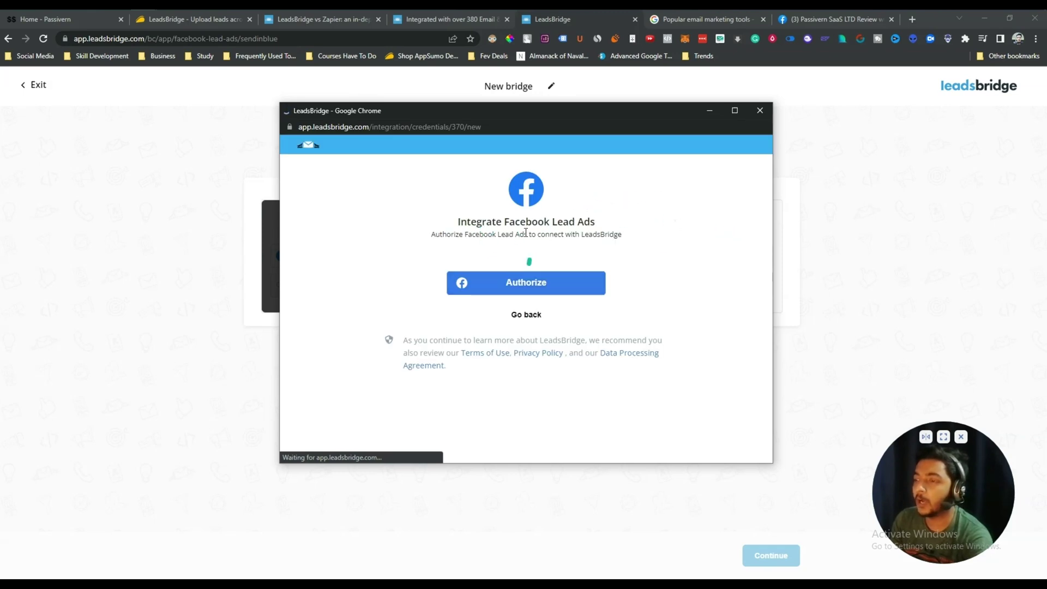
left_click(760, 109)
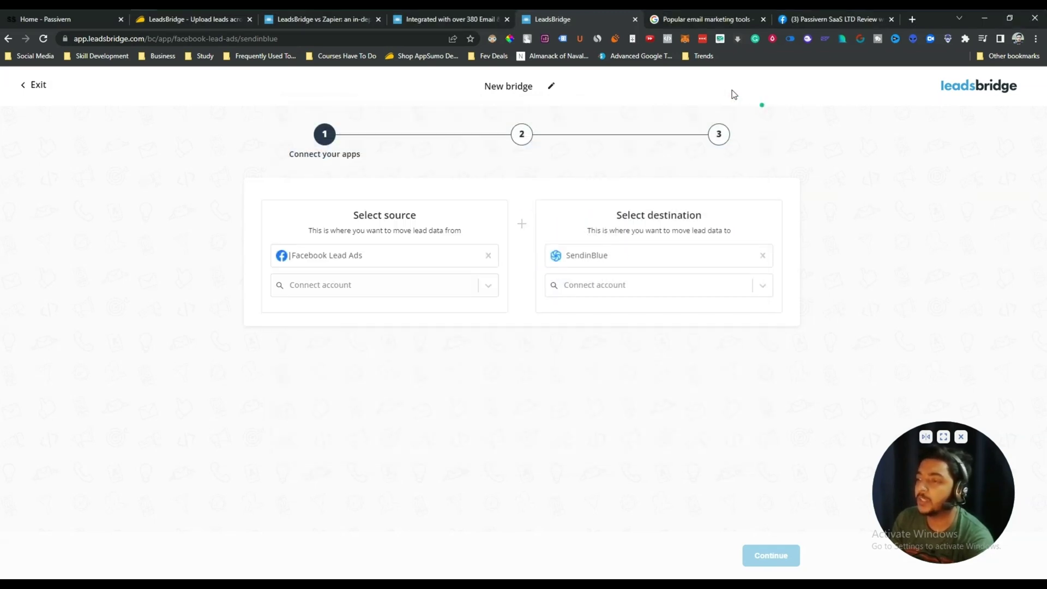
Open the SendinBlue account connection popup, close it unfilled, and exit the bridge setup
left_click(629, 284)
left_click(580, 309)
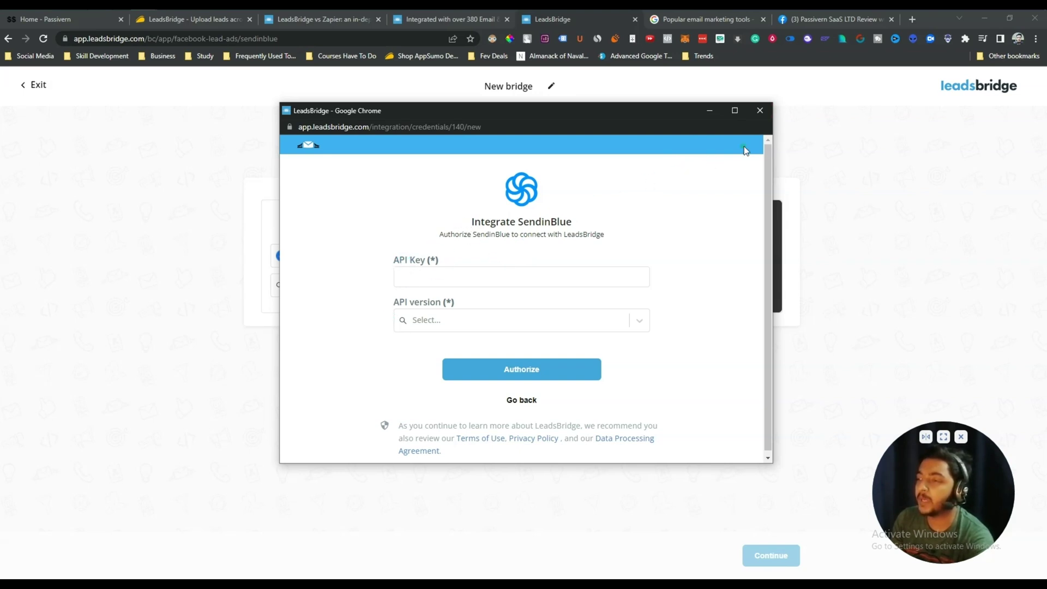
left_click(755, 116)
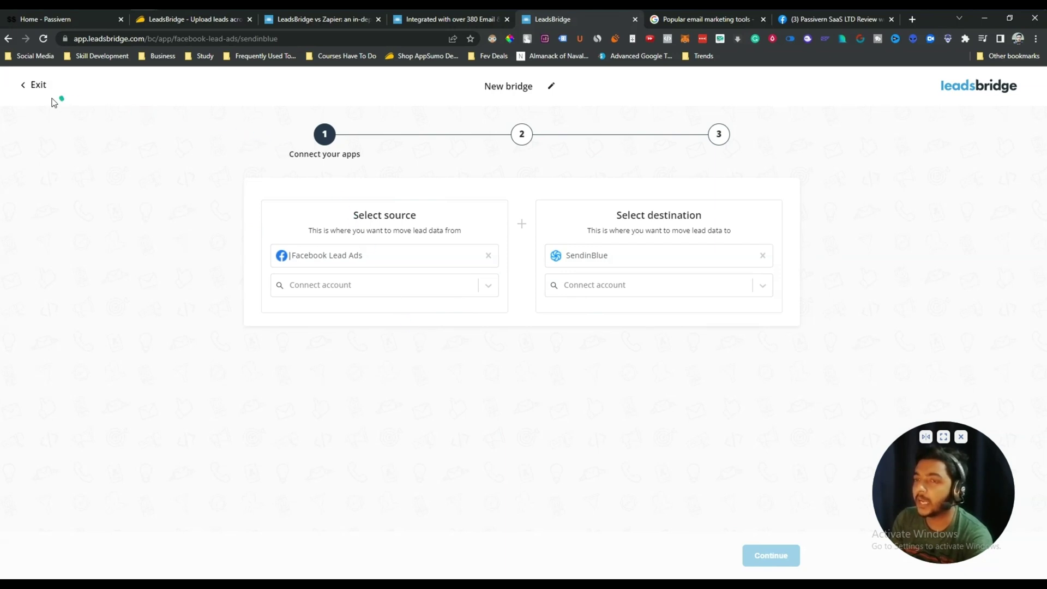
left_click(24, 94)
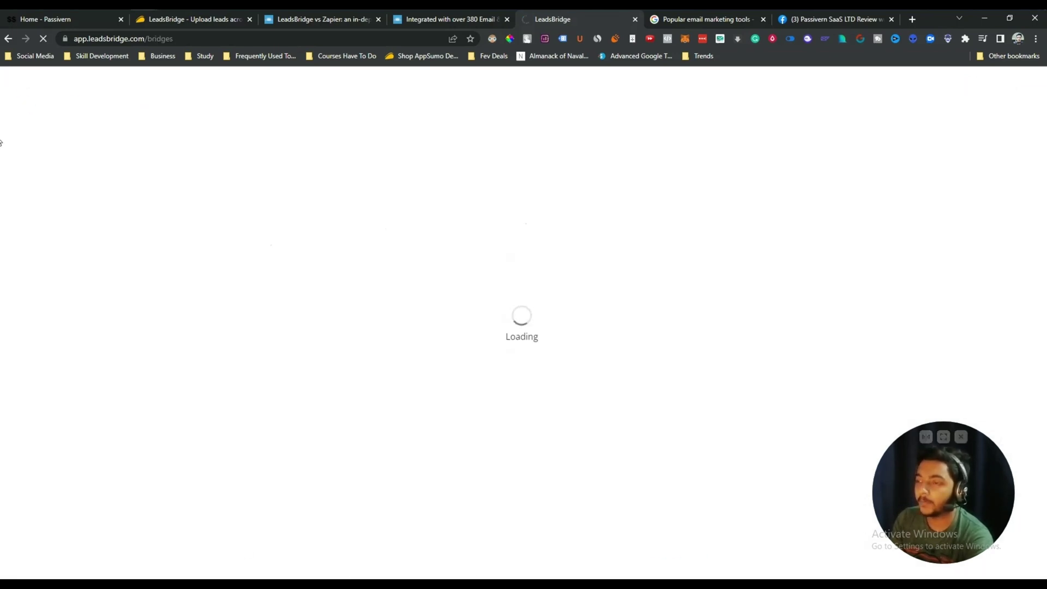